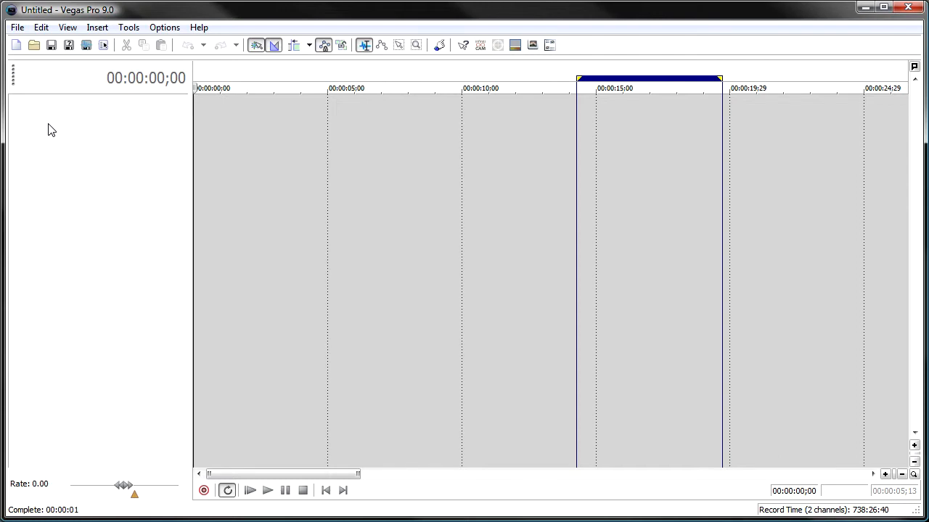
Show the docked windows and generate three video and three audio tracks with Quick Tracks, checking them on the timeline
key(F11)
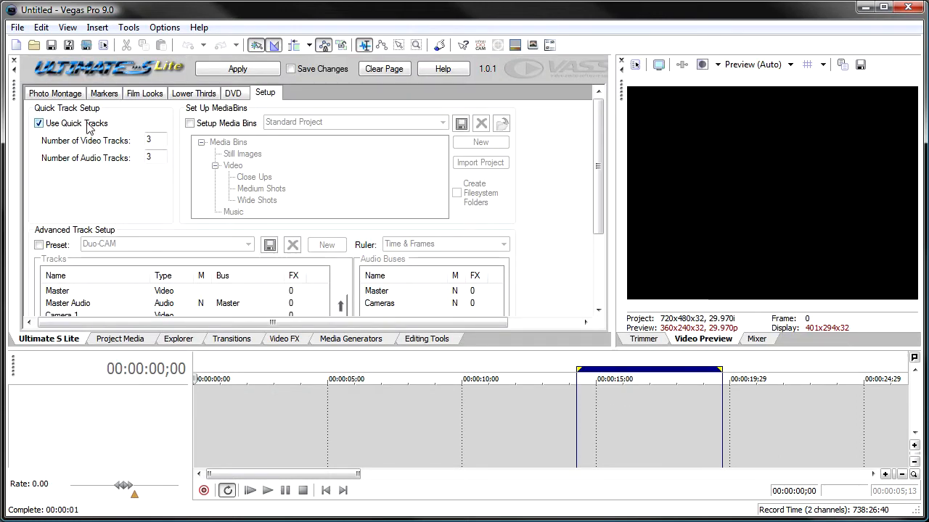
click(231, 71)
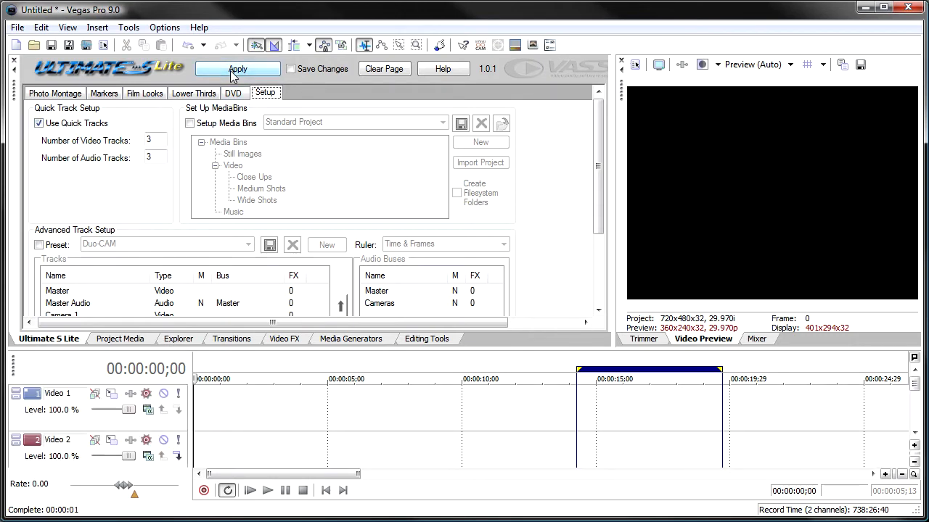
key(F11)
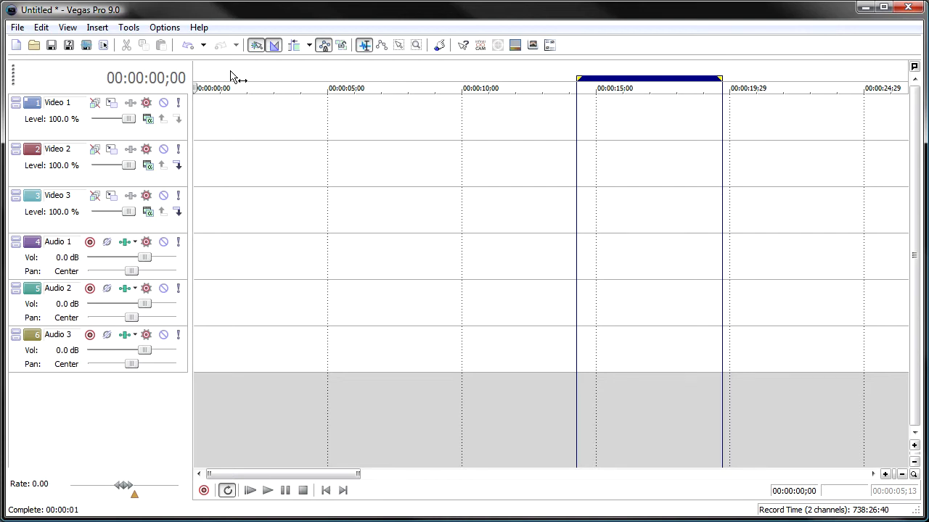
key(F11)
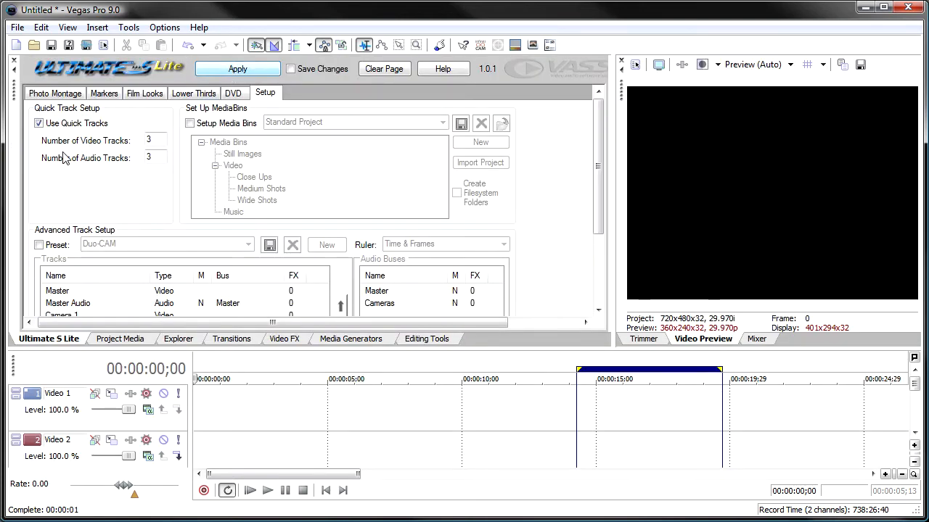
Turn off Quick Tracks and start a new project without saving the current one
click(39, 123)
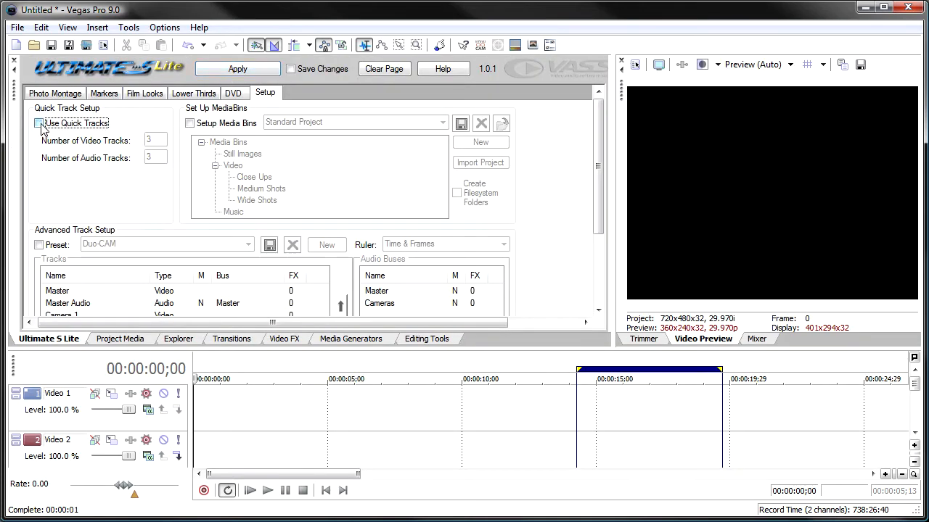
click(15, 45)
click(481, 236)
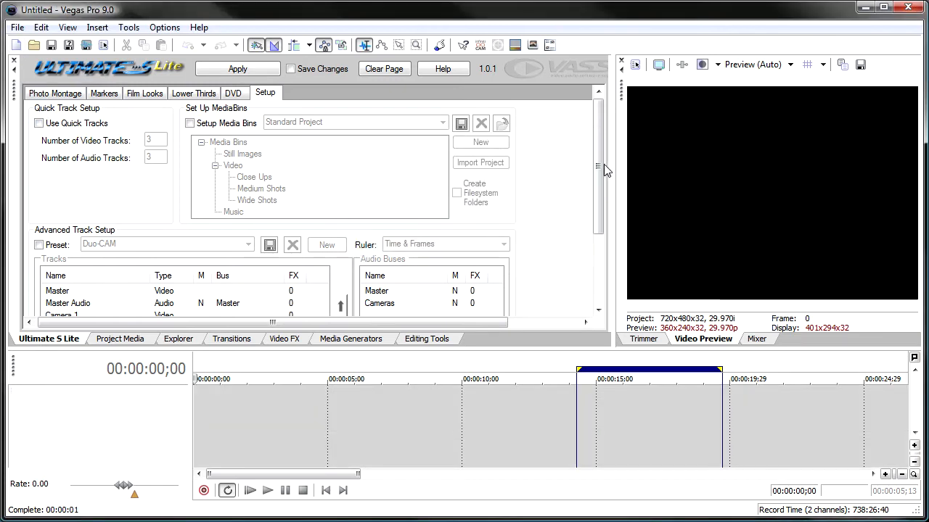
Enable the advanced track setup preset, keep Duo-CAM from the available presets, and apply it to the project
drag(596, 171, 595, 218)
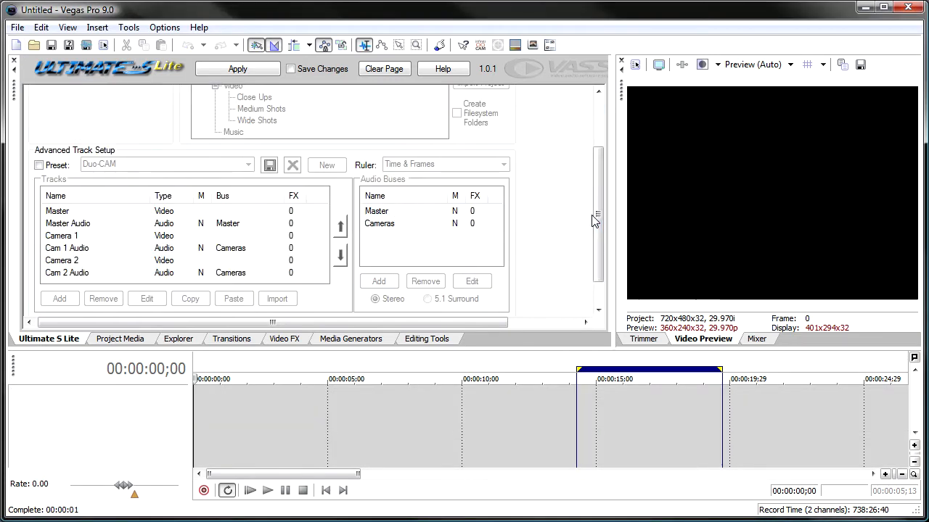
click(39, 165)
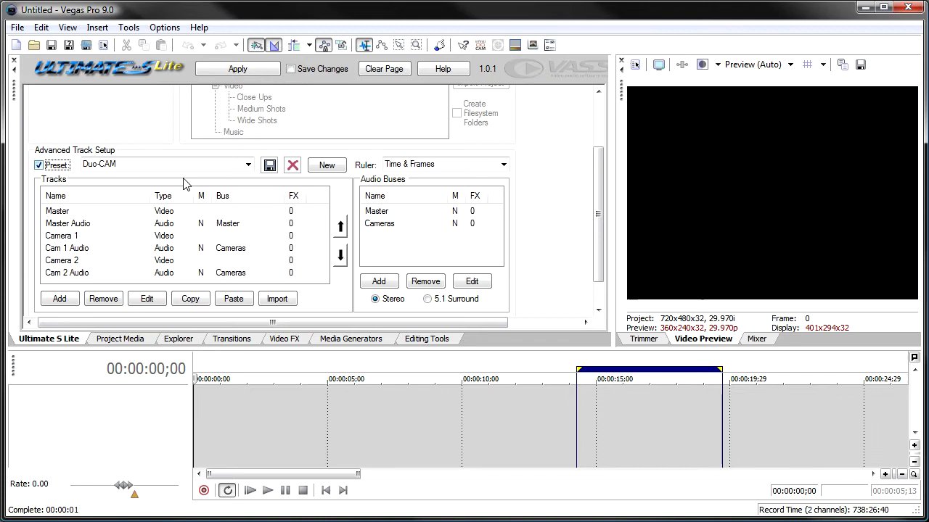
click(247, 166)
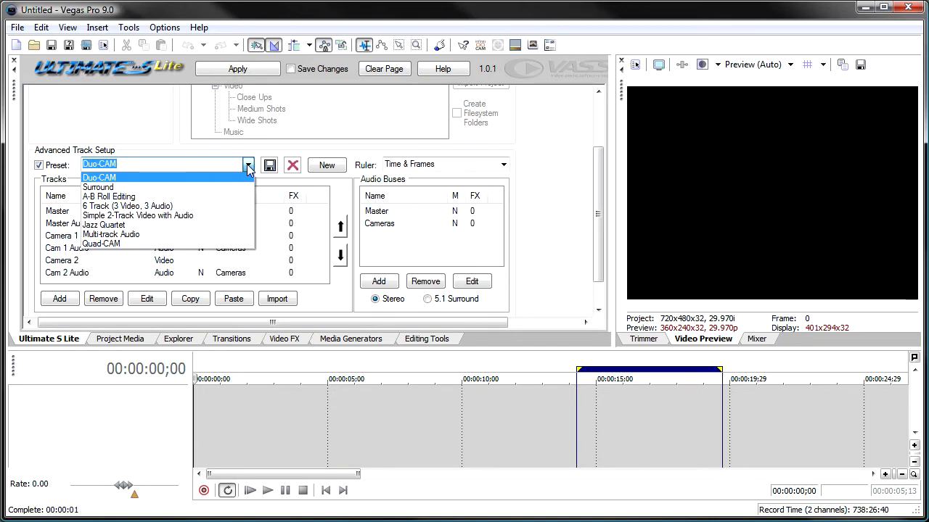
click(247, 166)
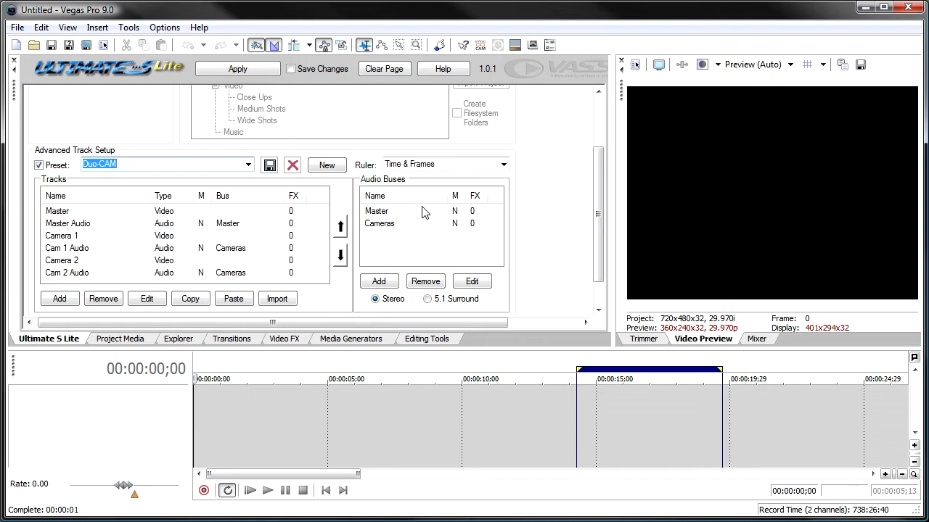
mouse_move(599, 211)
mouse_down()
mouse_move(602, 163)
mouse_move(595, 202)
mouse_up()
click(239, 69)
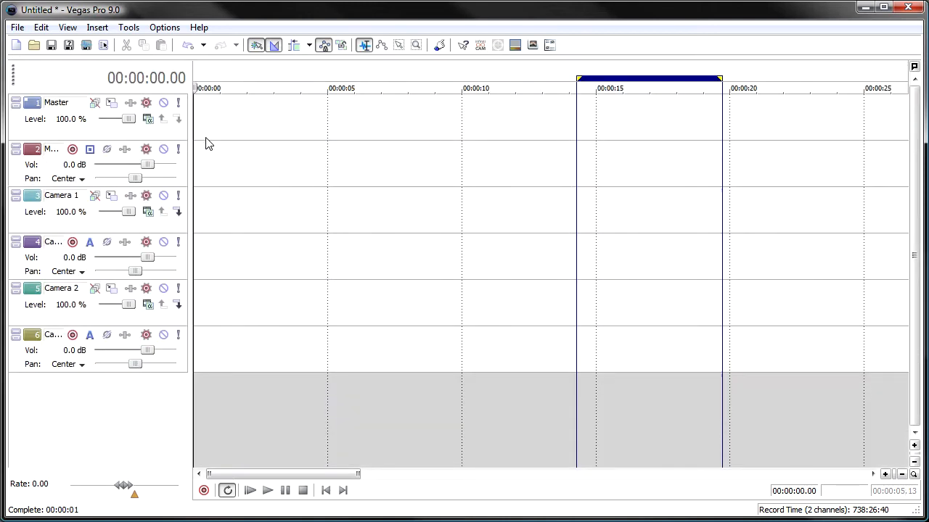
Widen the track headers to read the full track names, and examine the audio buses in the mixer
drag(193, 138, 237, 134)
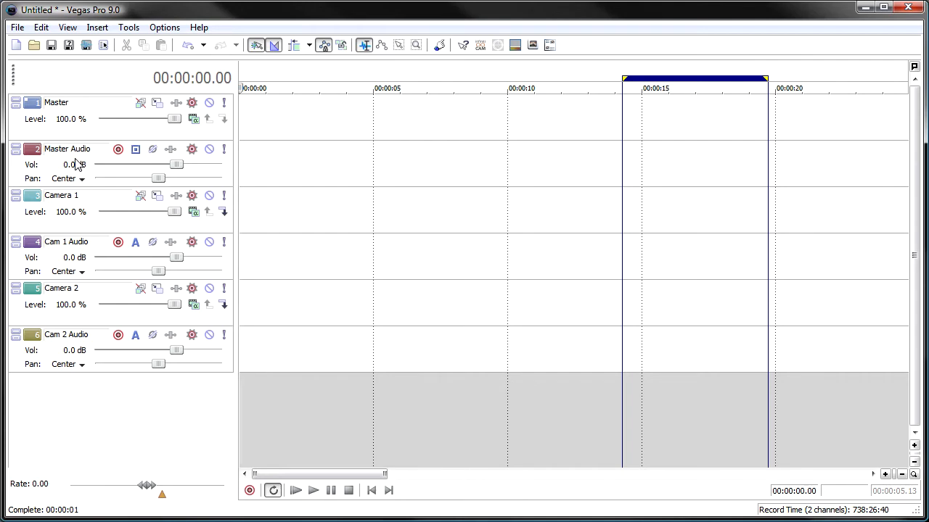
key(F11)
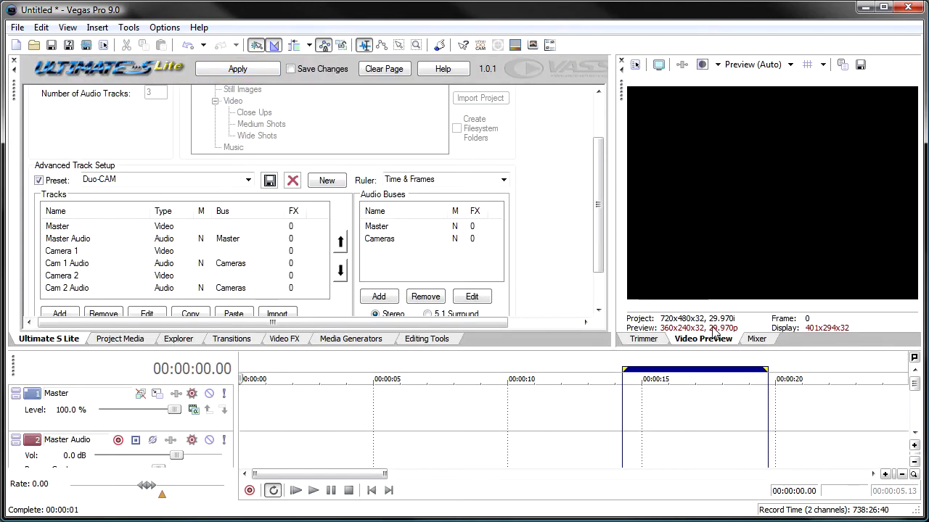
click(757, 339)
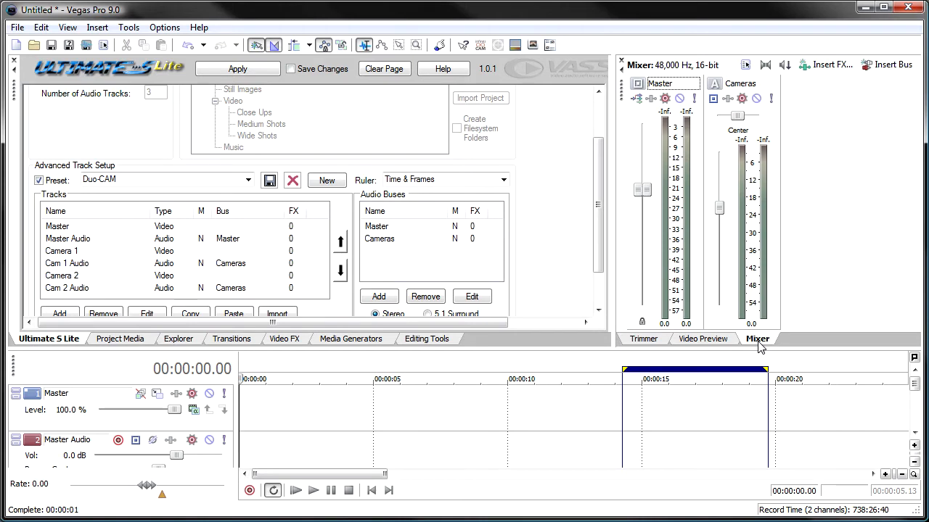
click(715, 88)
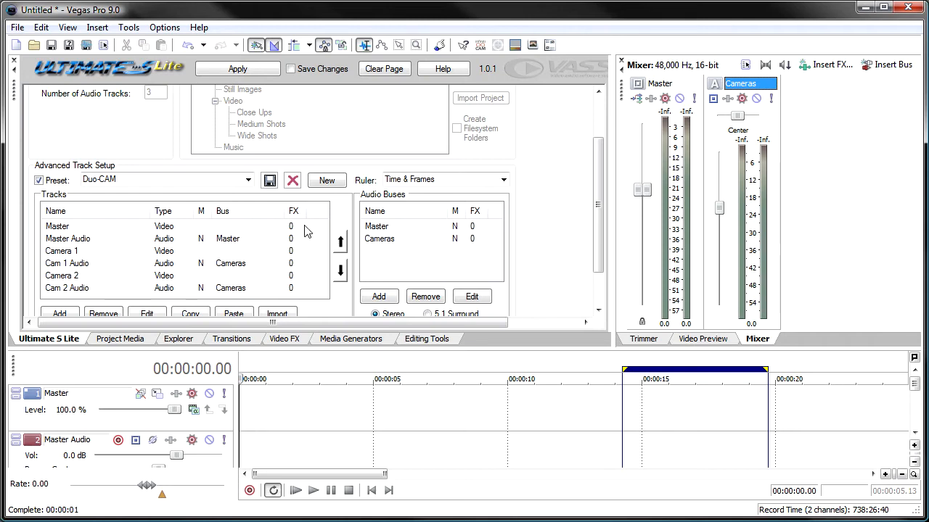
Start a new project without saving and choose the 6 Track (3 Video, 3 Audio) preset for the advanced track setup
click(16, 45)
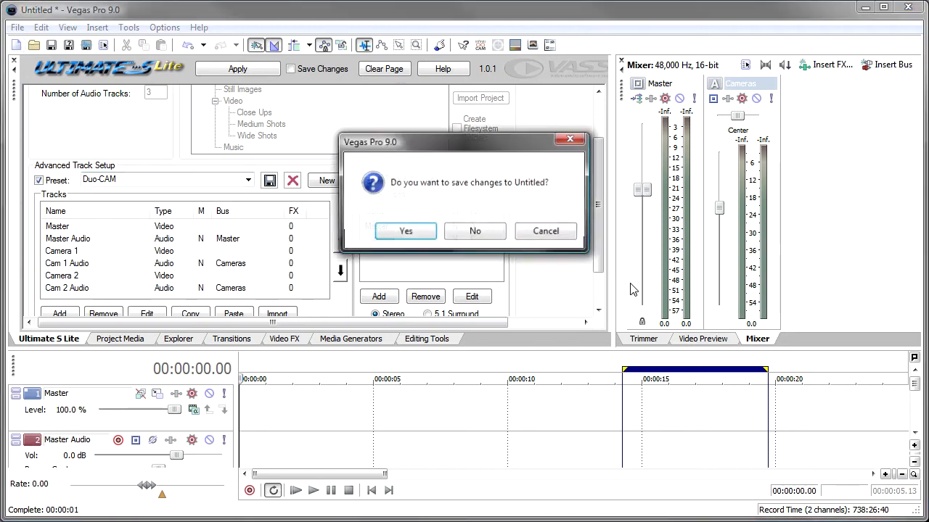
click(479, 238)
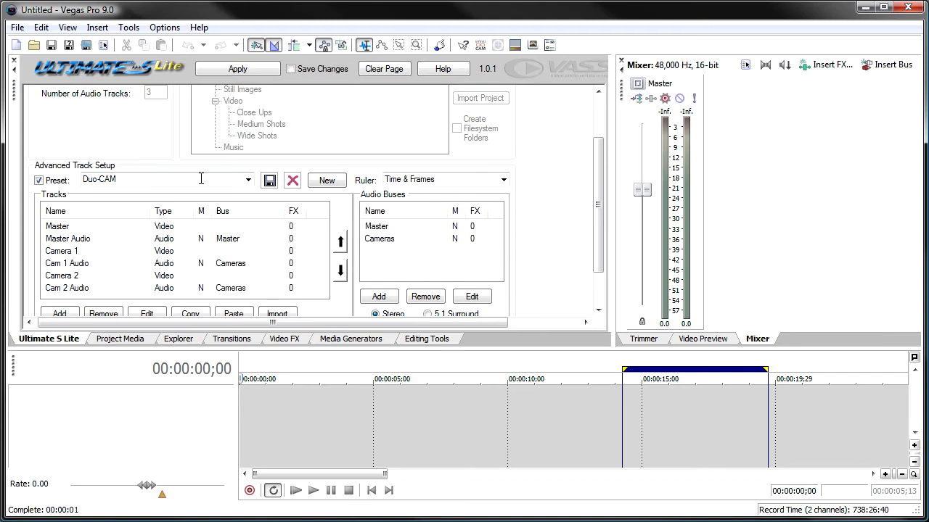
click(248, 181)
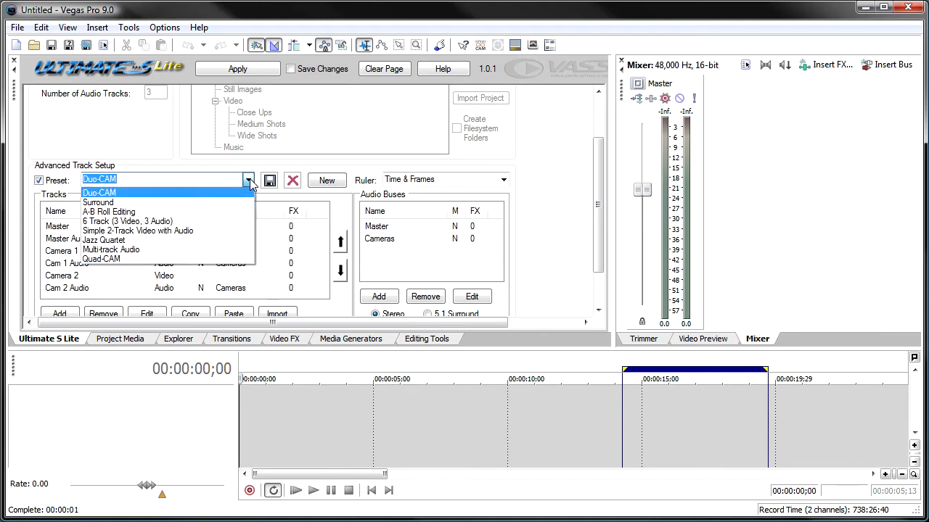
click(190, 221)
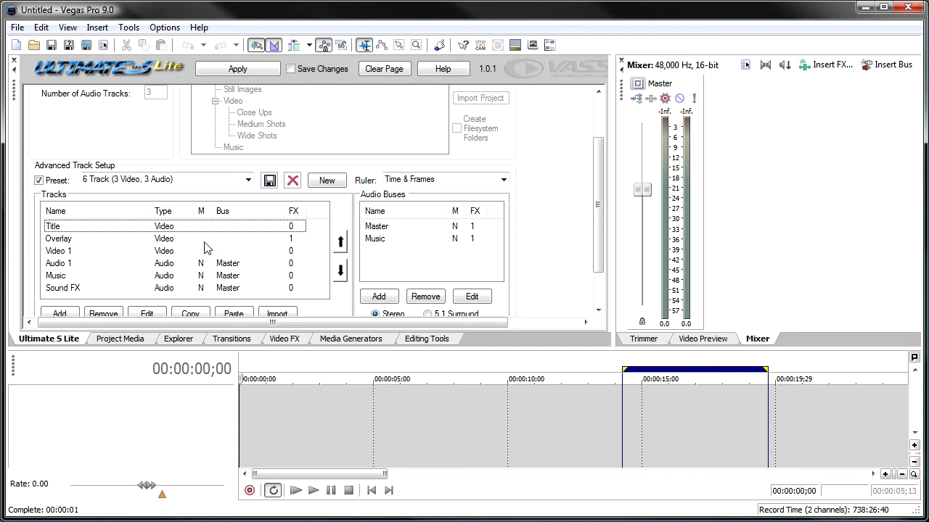
Examine the plug-ins defined in the preset for the Overlay track, the Music bus and the Master bus, leaving them unedited
double_click(177, 244)
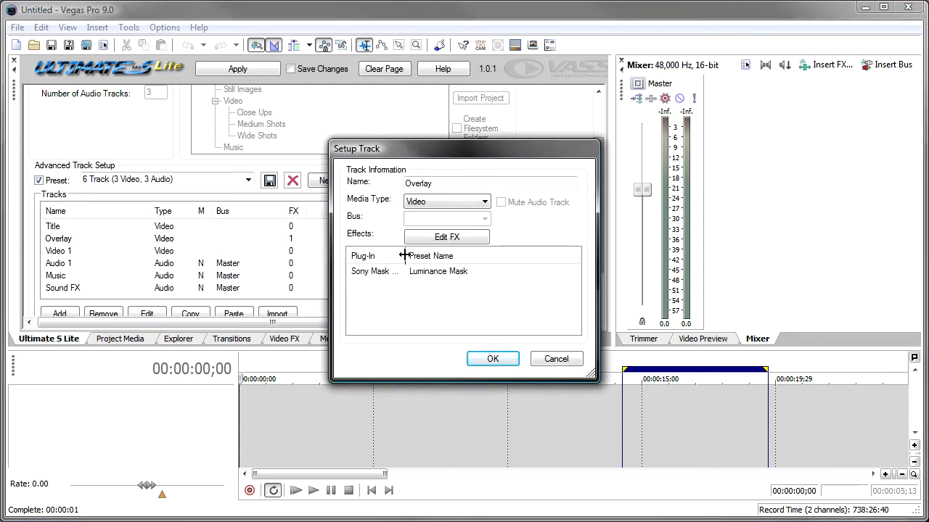
drag(404, 255, 420, 255)
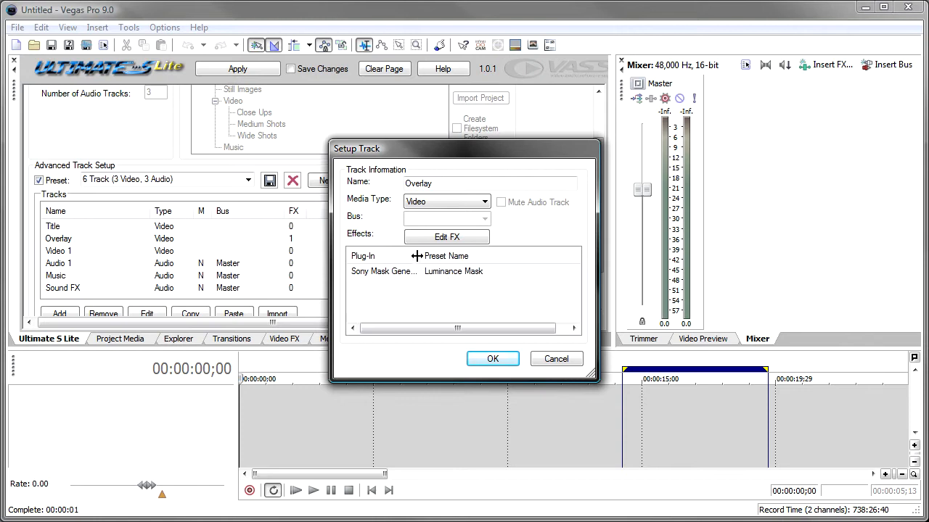
click(555, 359)
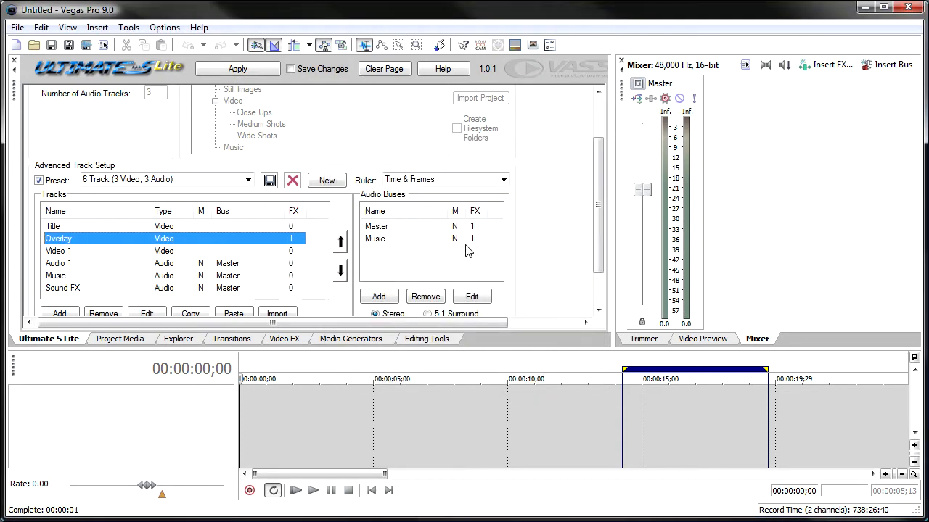
double_click(384, 244)
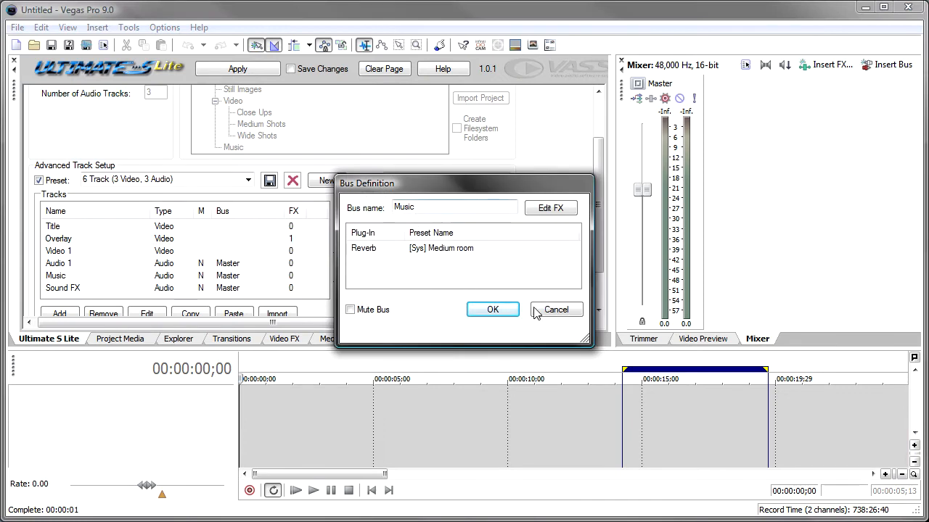
click(557, 312)
double_click(408, 227)
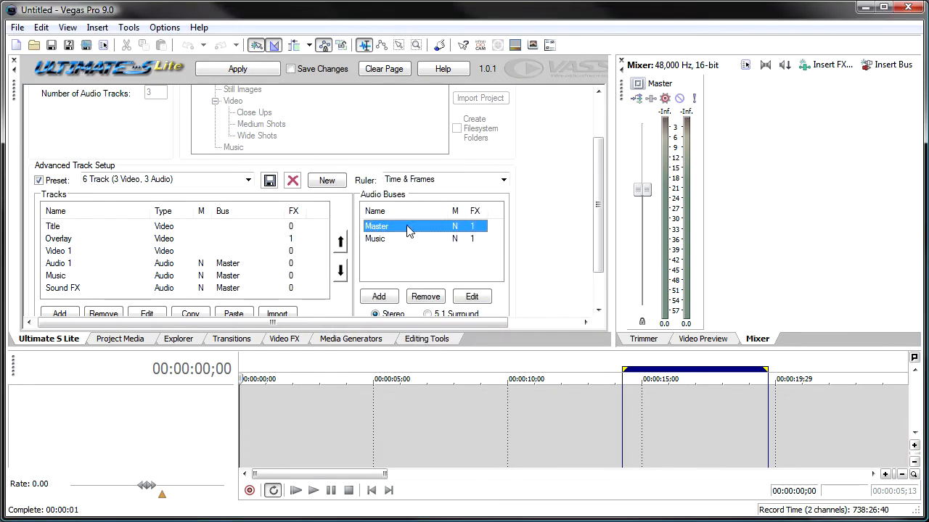
click(556, 311)
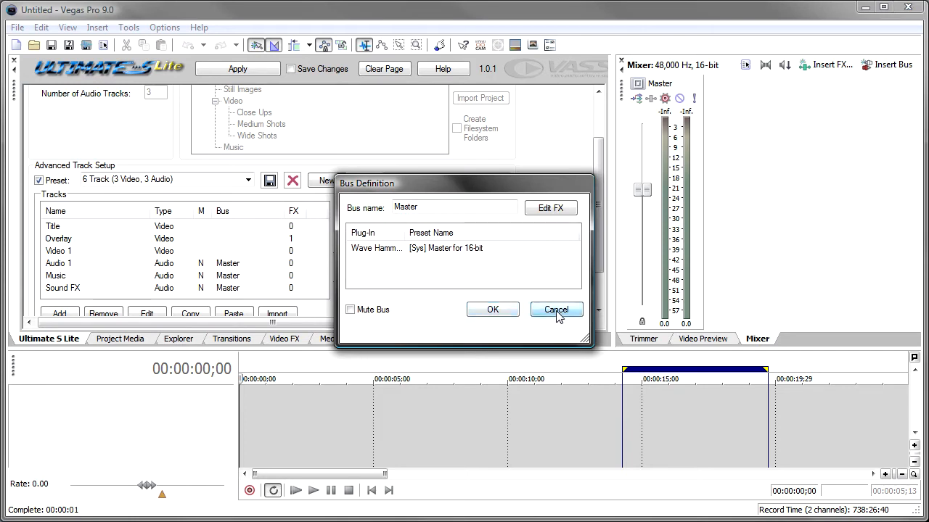
Apply the 6 Track preset to the project and open the Music bus's effects for review
click(228, 68)
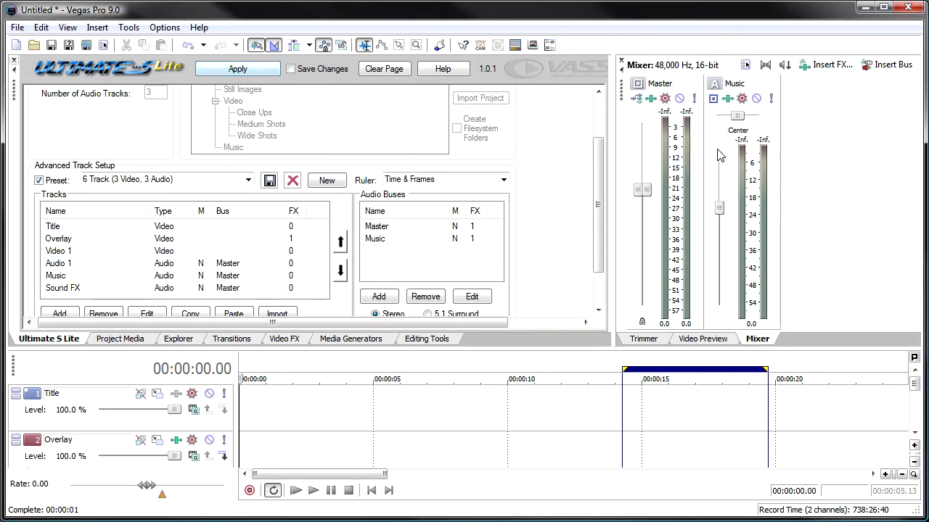
click(729, 99)
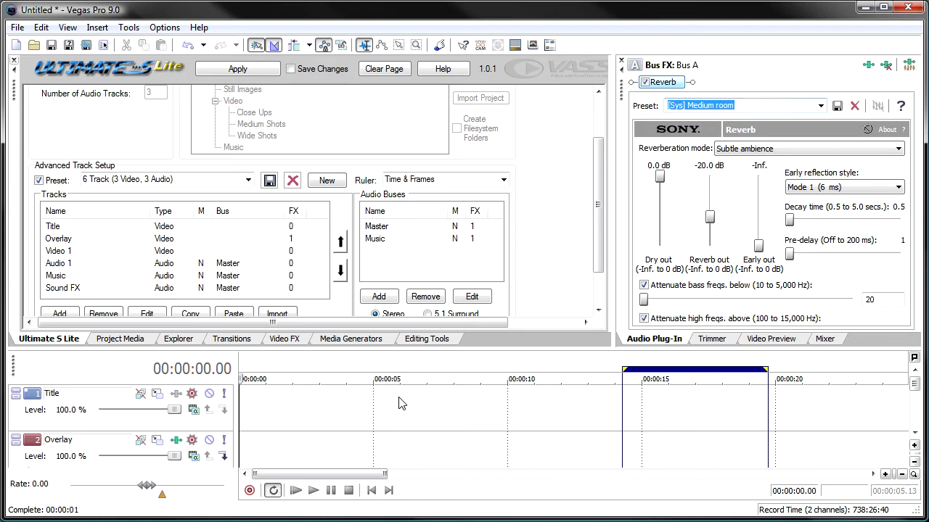
Inspect the generated tracks in the full timeline view and check the Overlay track's effect settings
click(384, 419)
key(F11)
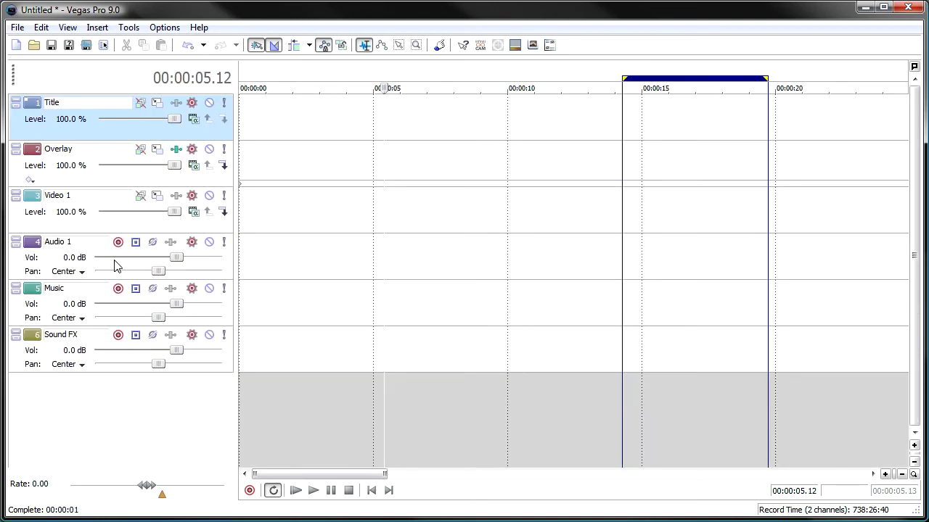
click(177, 150)
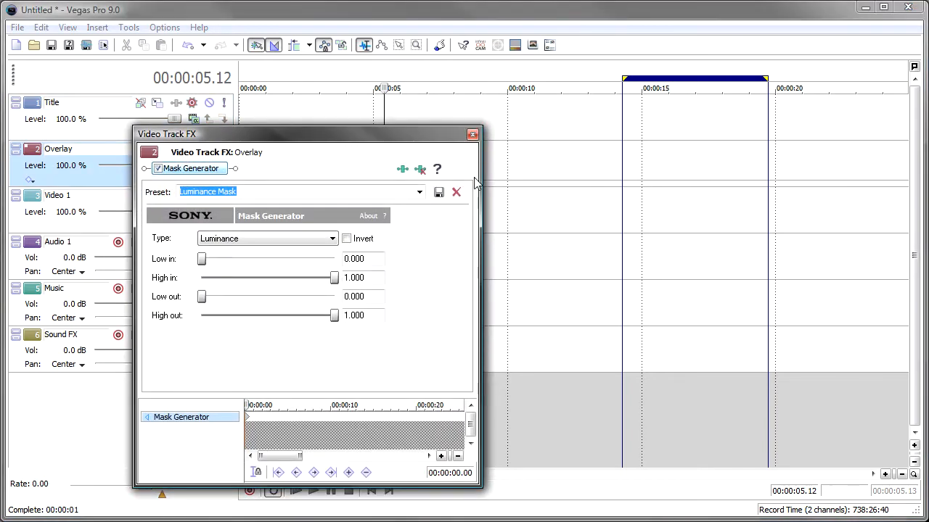
click(472, 135)
key(F11)
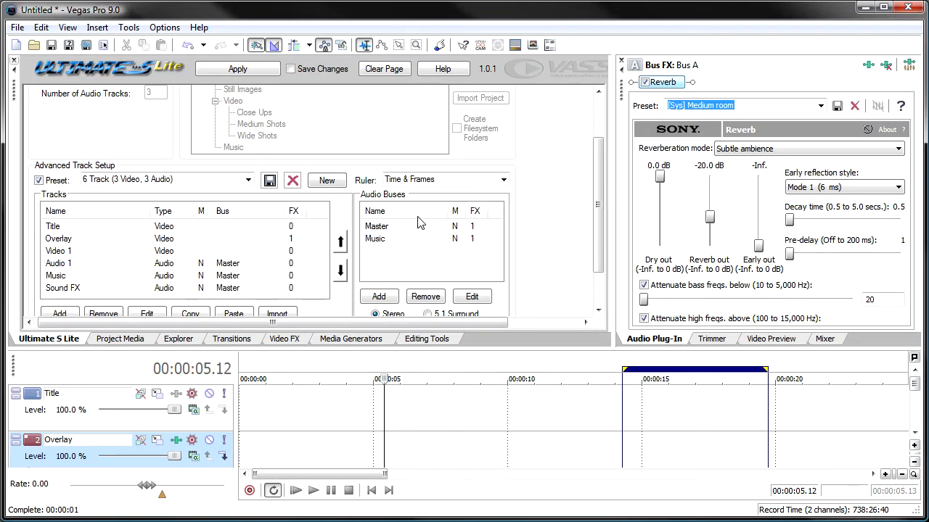
Add an unnamed video track to the preset's track list with the NewBlue AE Air Brush effect's Air Brushed preset
drag(597, 208, 596, 241)
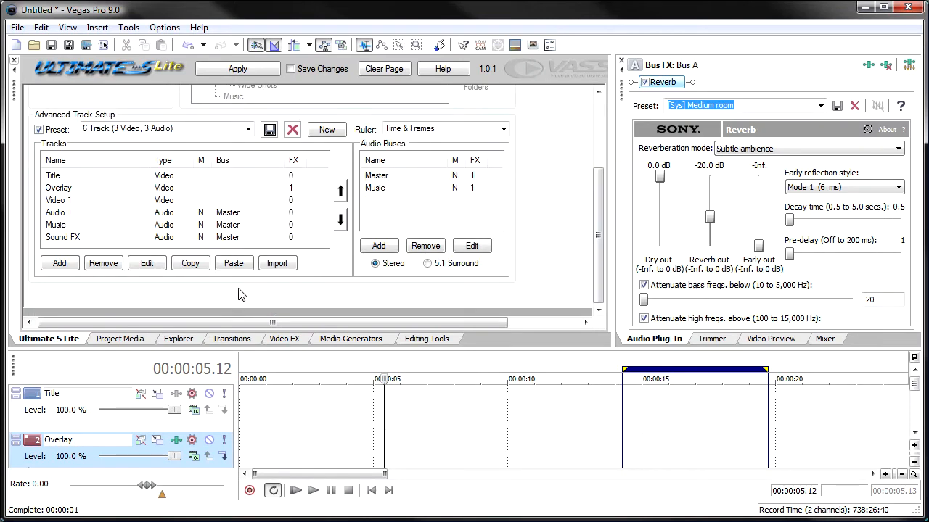
click(60, 262)
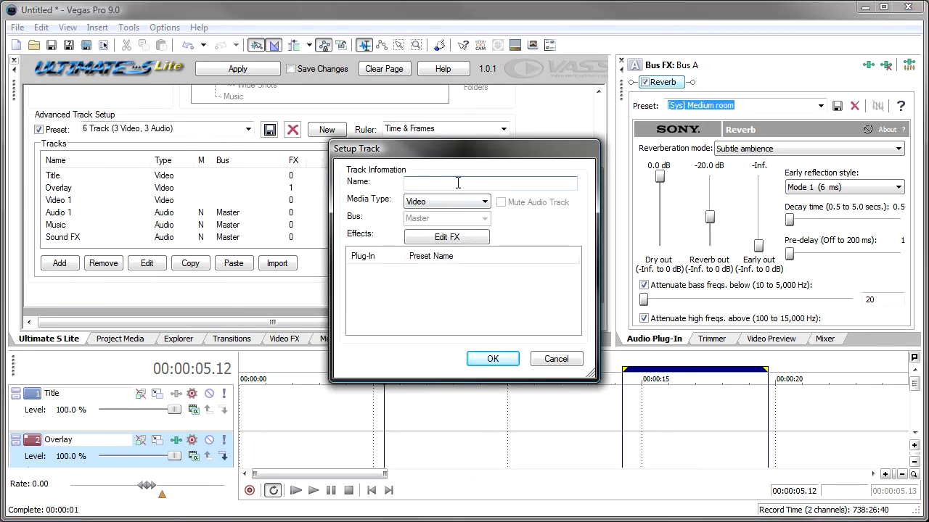
click(483, 202)
click(481, 202)
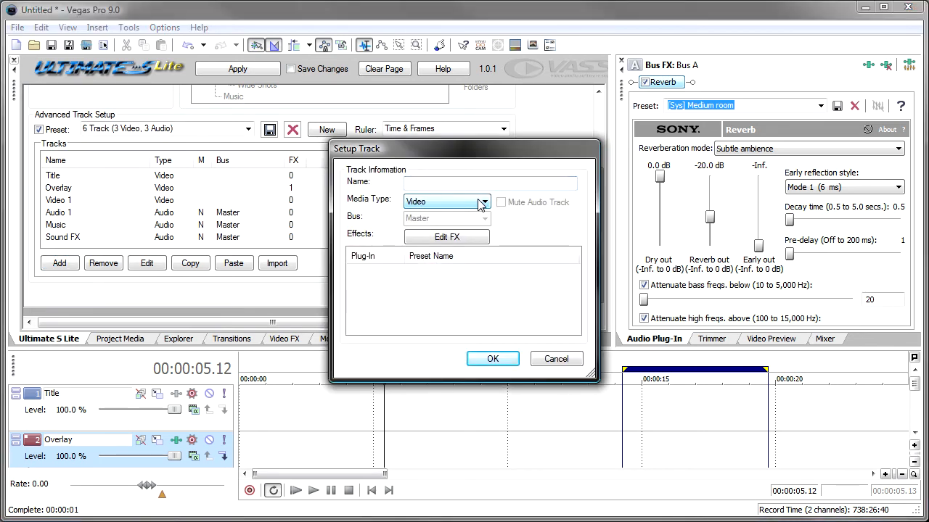
click(477, 241)
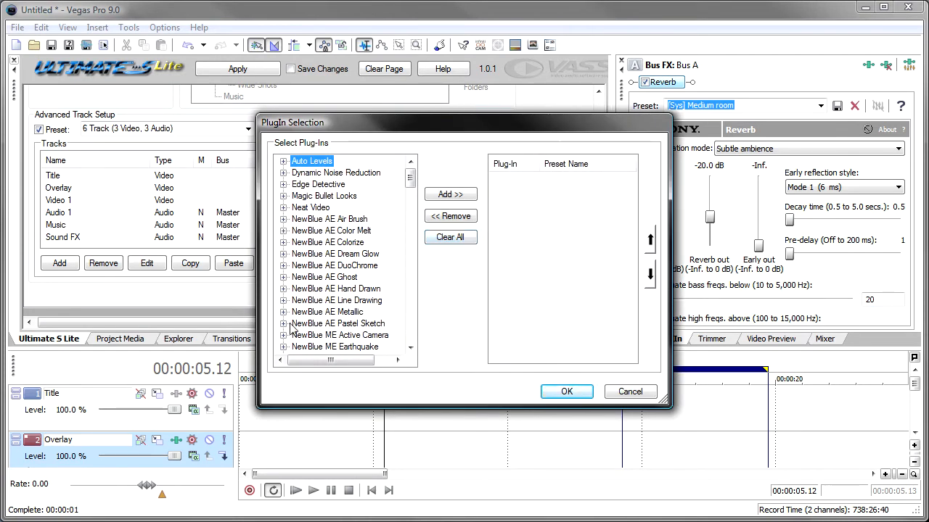
click(282, 208)
click(283, 207)
click(283, 219)
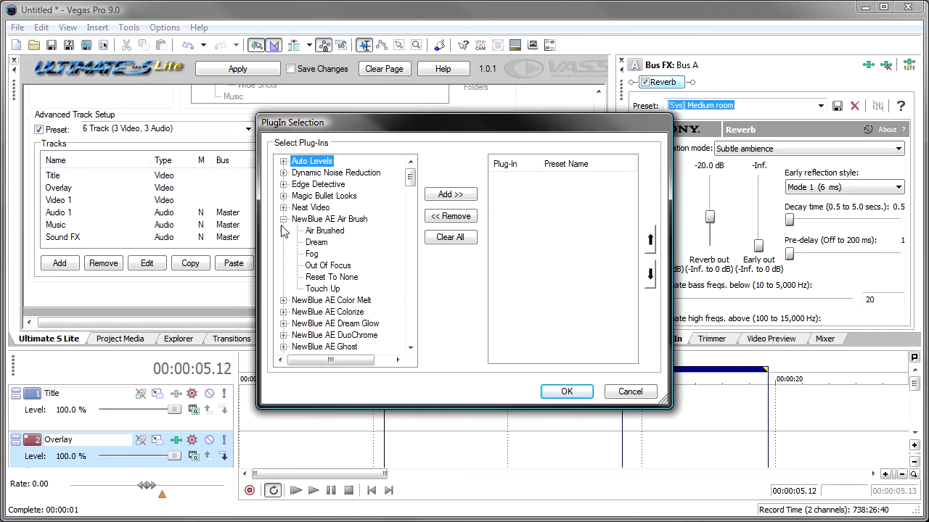
double_click(324, 231)
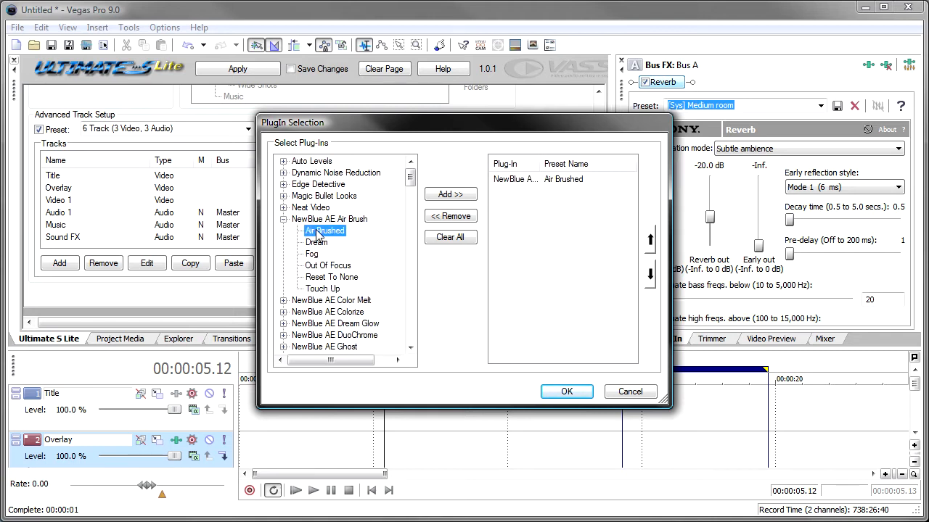
click(567, 392)
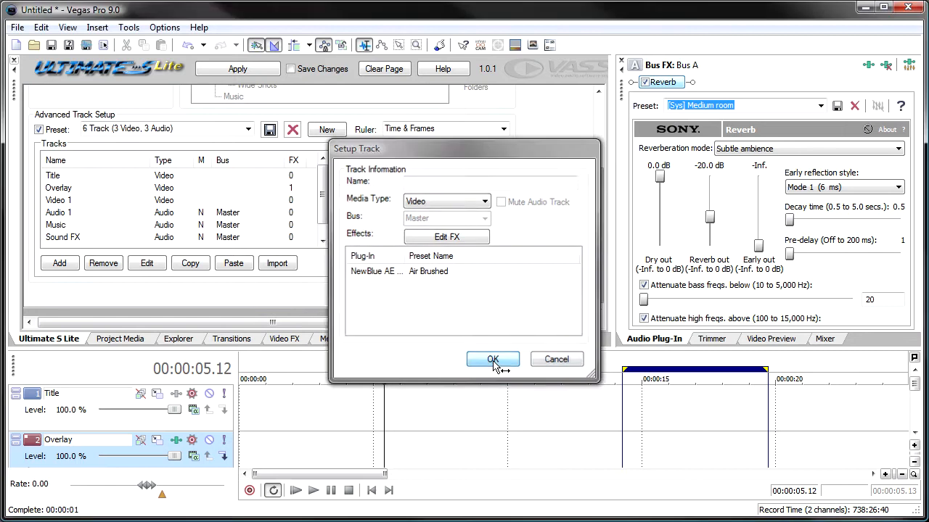
click(492, 360)
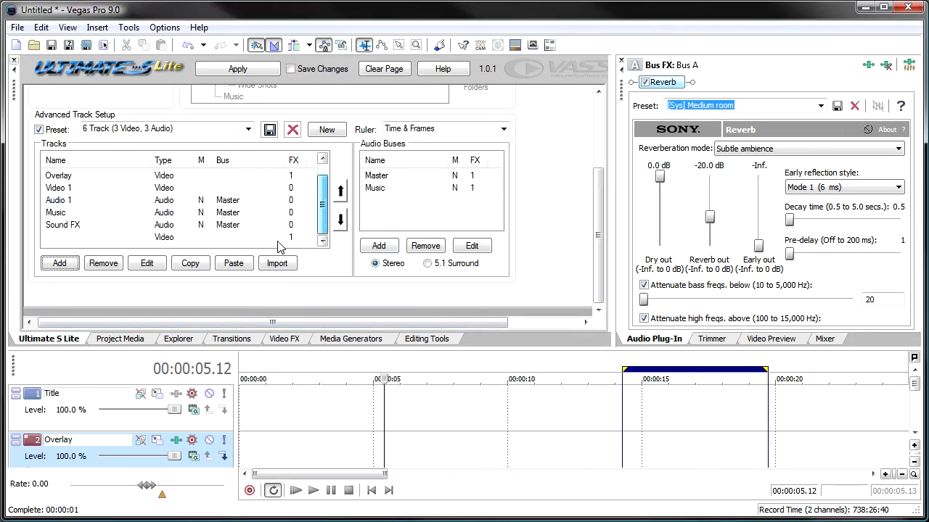
Name the added video track "new Track" in the preset's track list
click(143, 238)
click(146, 263)
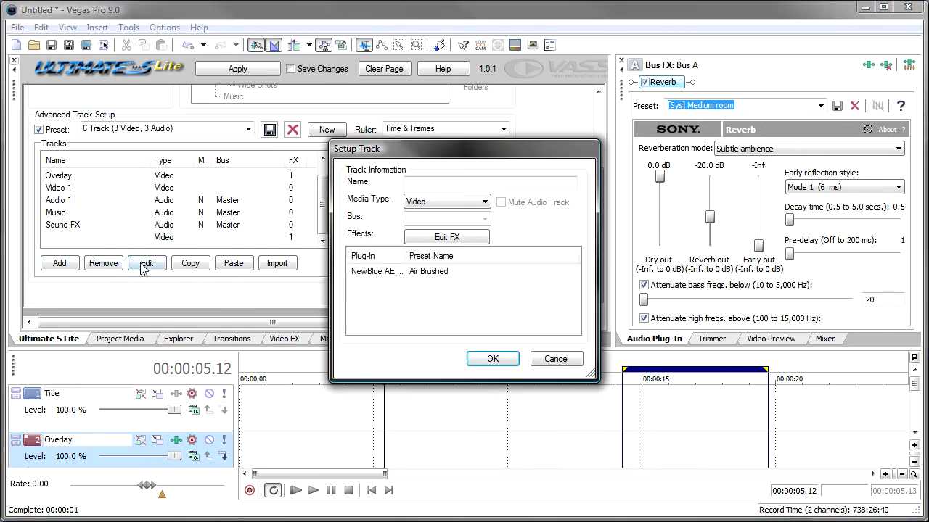
click(420, 181)
text(new)
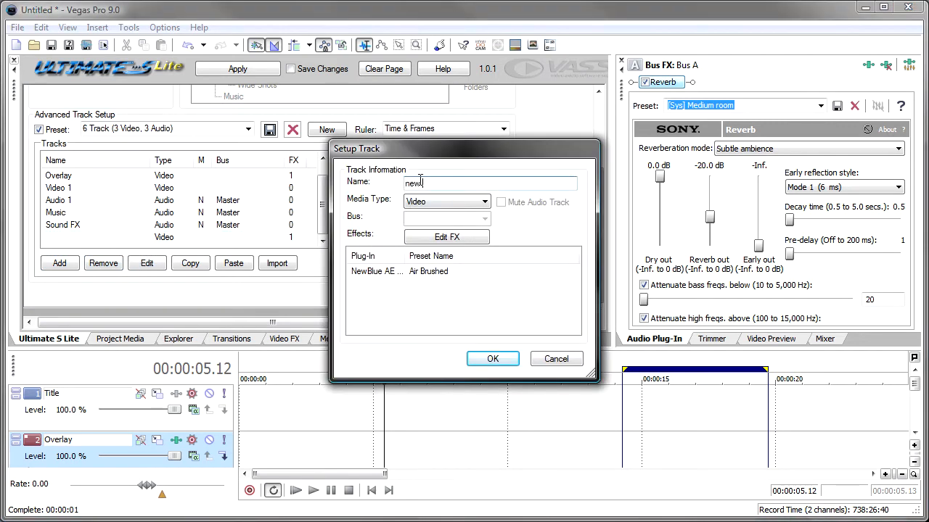
text( Track)
key(Return)
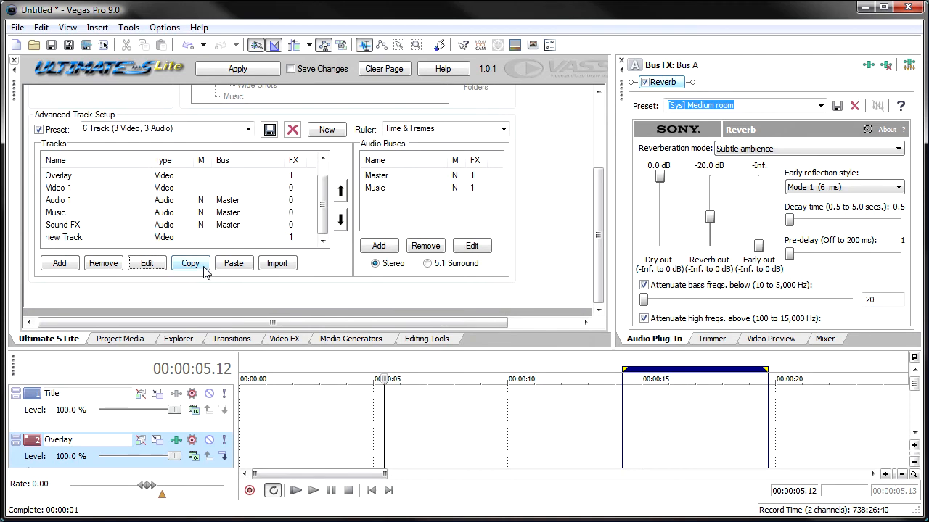
Remove the new Track entry and start a new blank advanced track preset
click(104, 264)
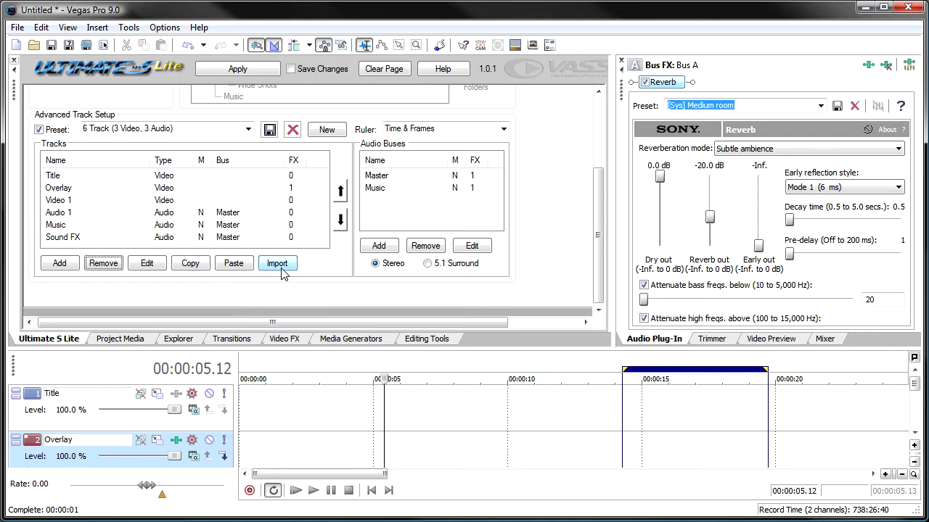
click(327, 131)
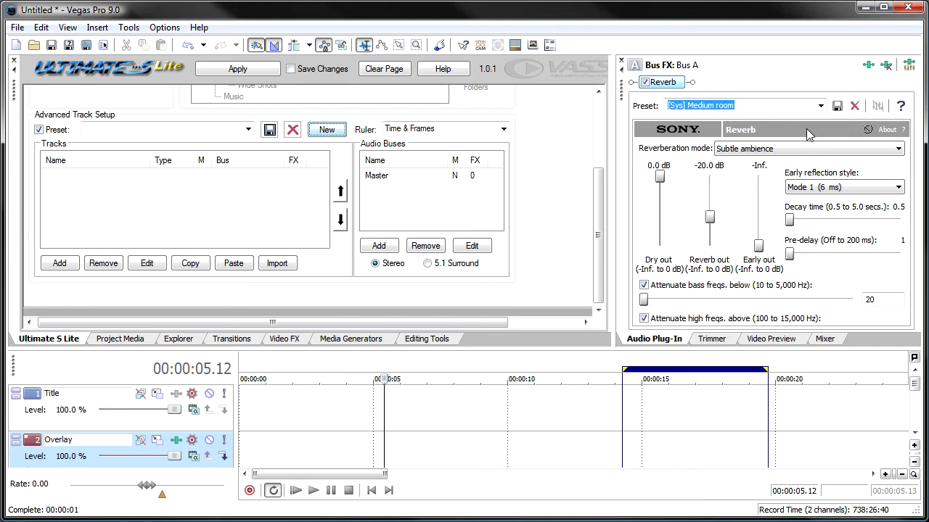
Replace the Music bus's Reverb with the Sony ExpressFX Chorus plug-in
click(885, 67)
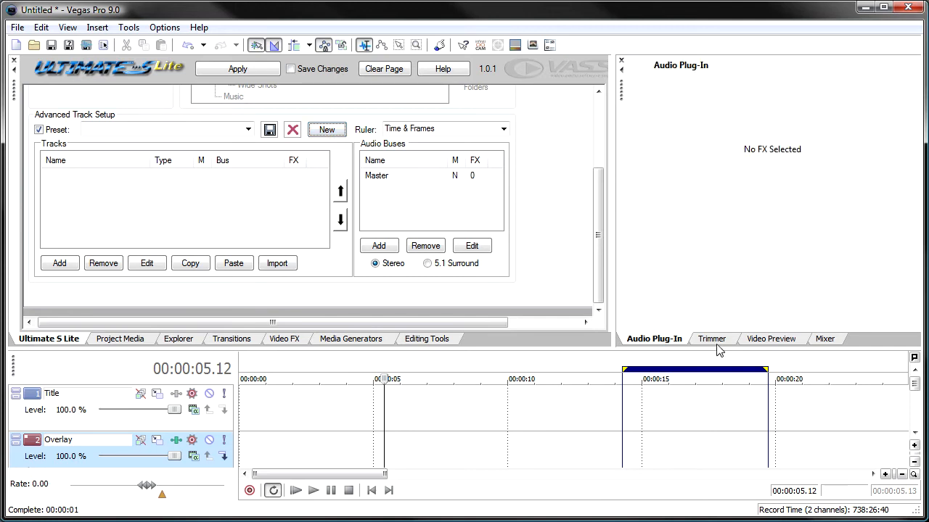
click(814, 339)
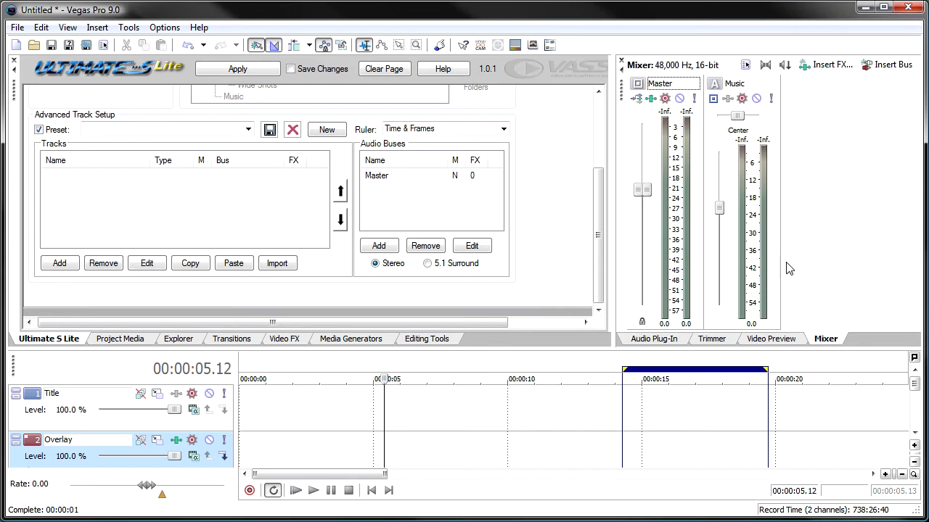
click(727, 99)
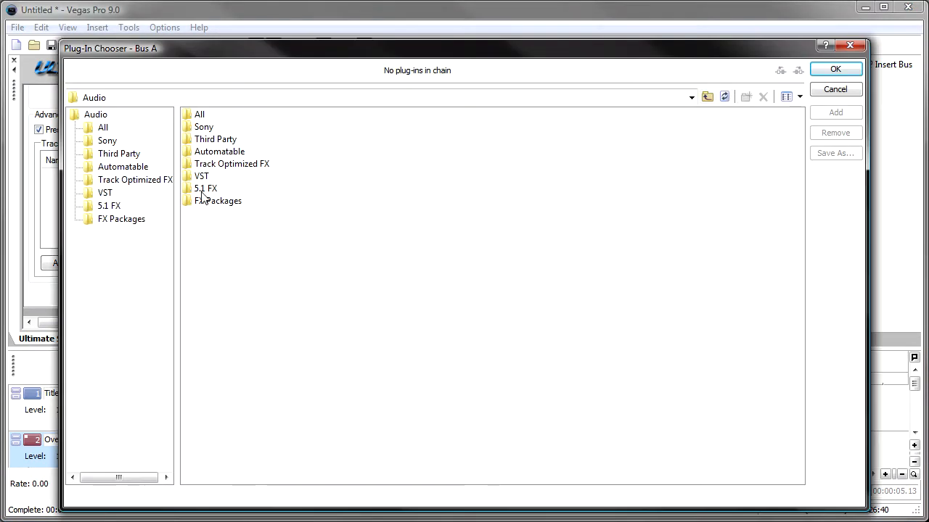
click(105, 140)
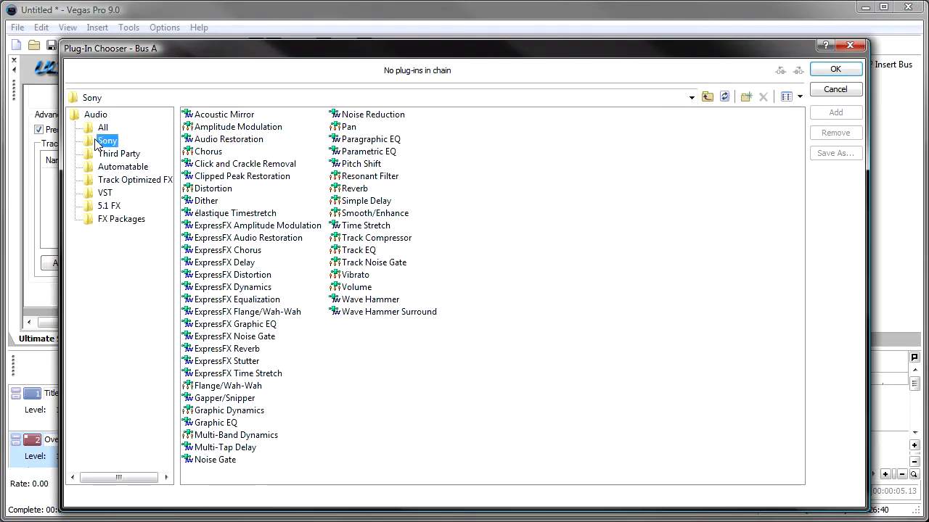
double_click(225, 250)
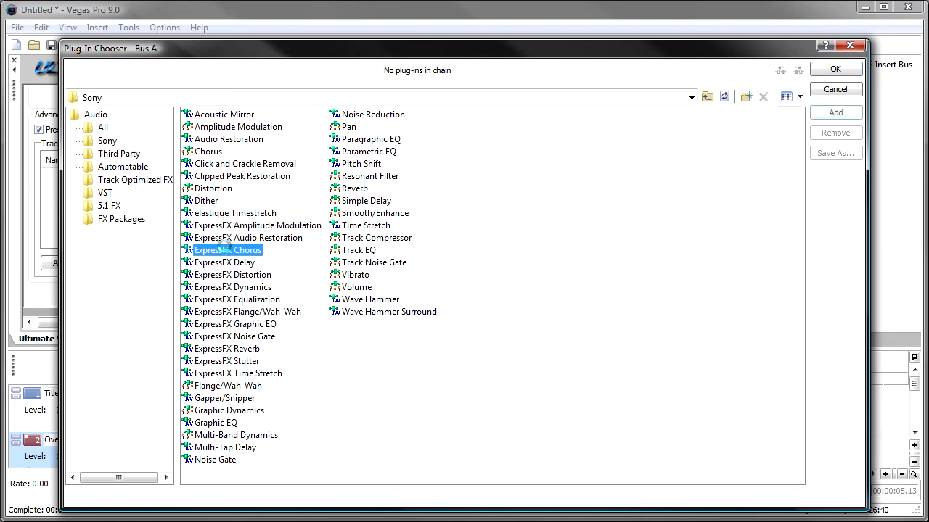
click(835, 69)
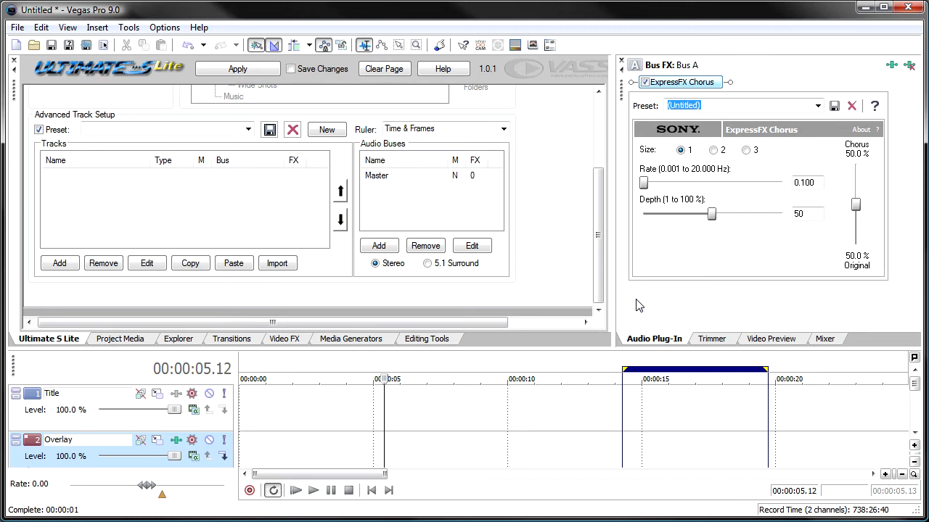
Import the current project's tracks and buses into the blank preset and check the Music bus's plug-in definition
click(270, 264)
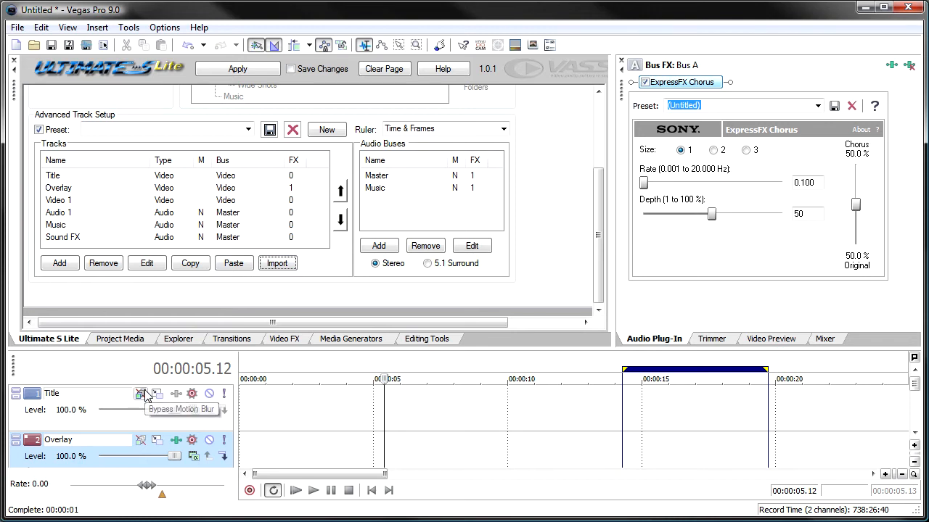
double_click(374, 189)
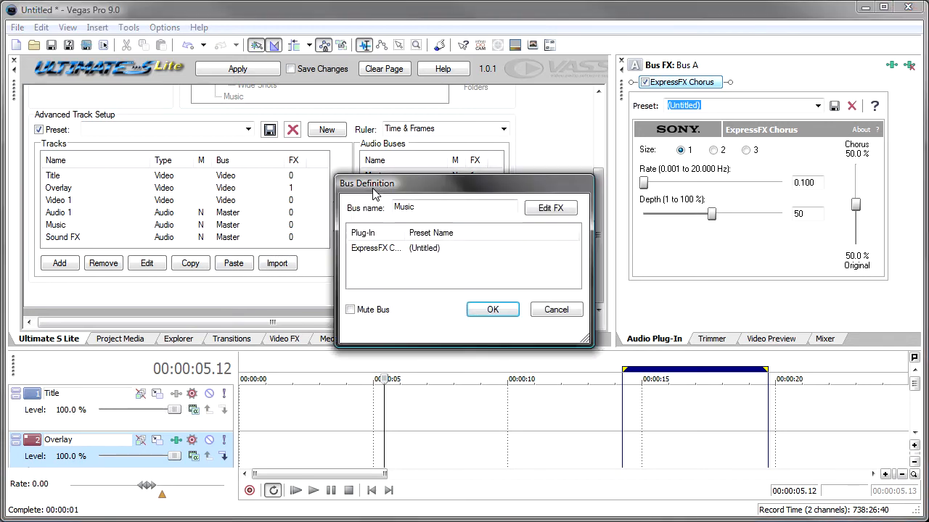
drag(404, 232, 443, 233)
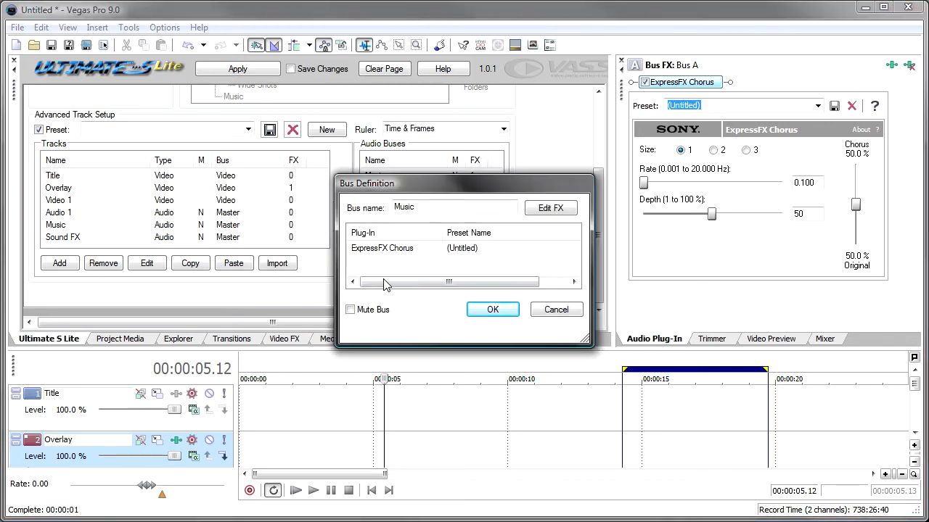
click(556, 310)
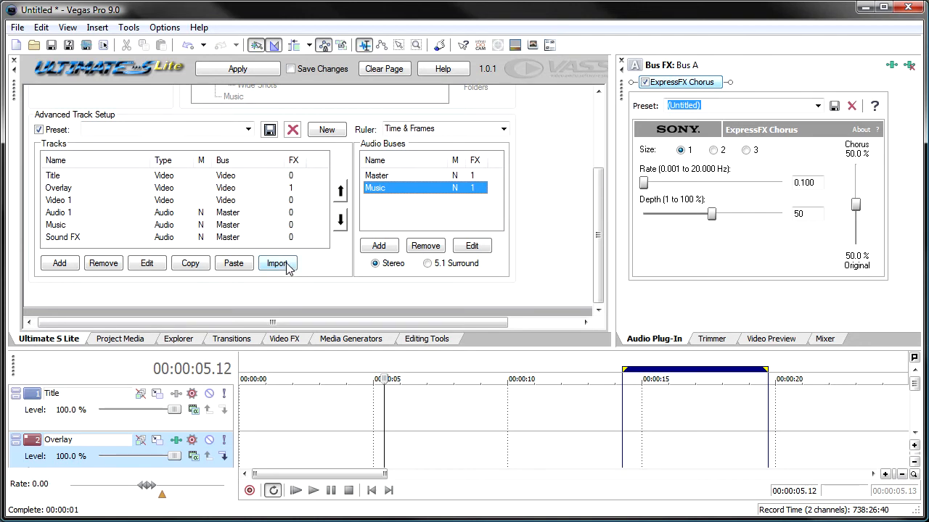
Save the imported track layout as a preset named "My new setup"
click(207, 130)
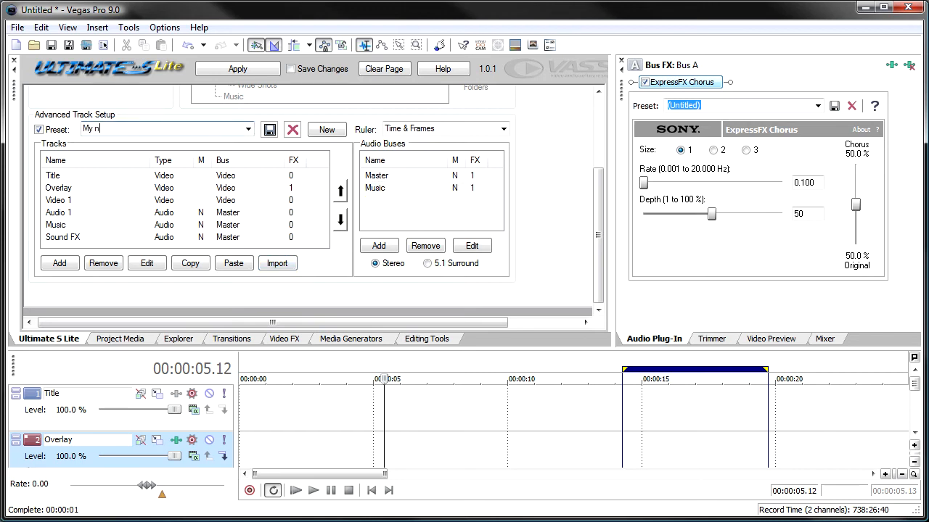
text(My new setup)
click(270, 129)
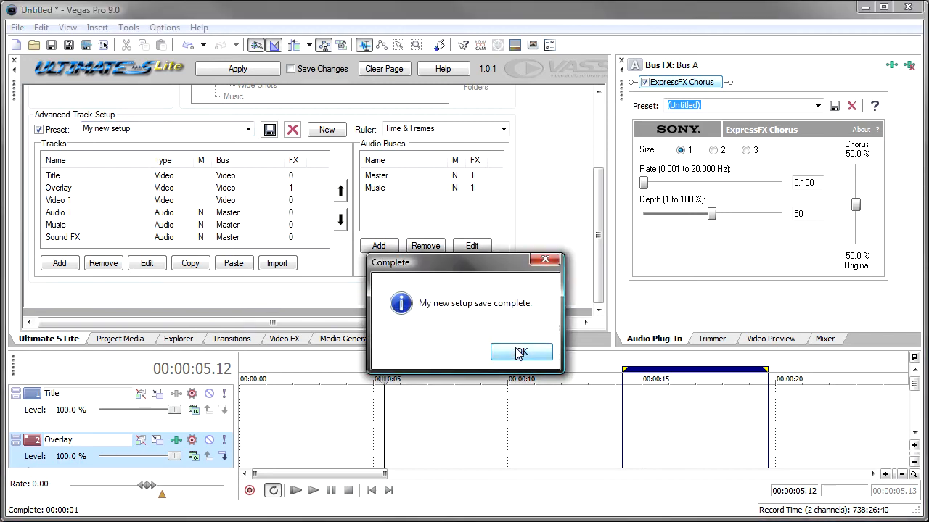
click(516, 350)
Load the Jazz Quartet preset for comparison and return to the My new setup preset
click(247, 130)
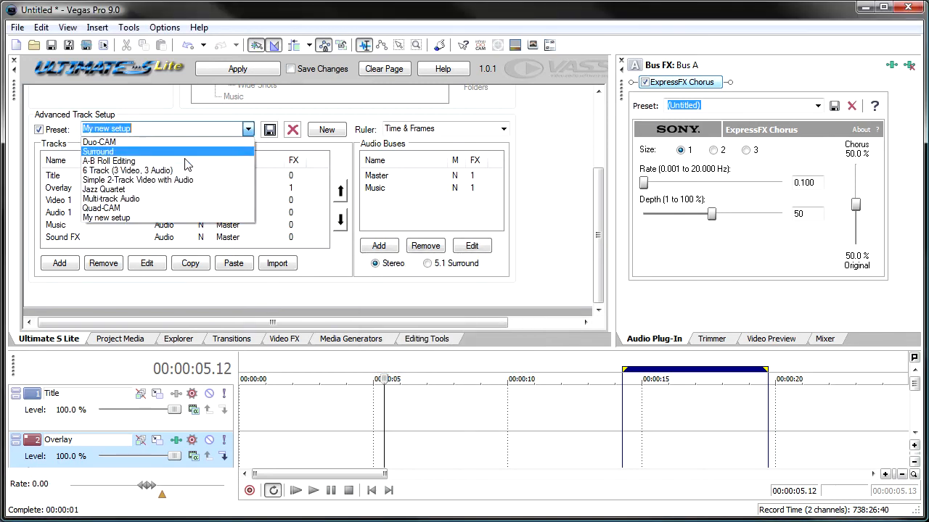
click(216, 189)
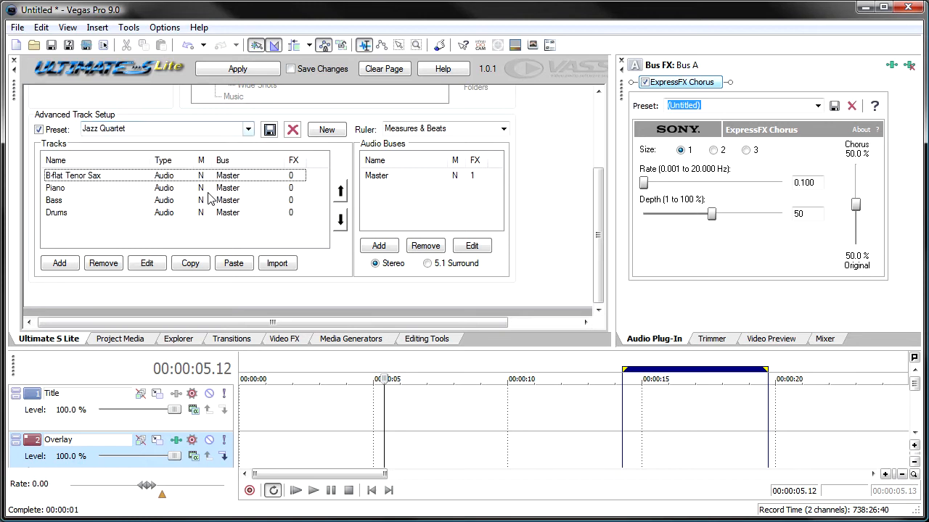
click(250, 131)
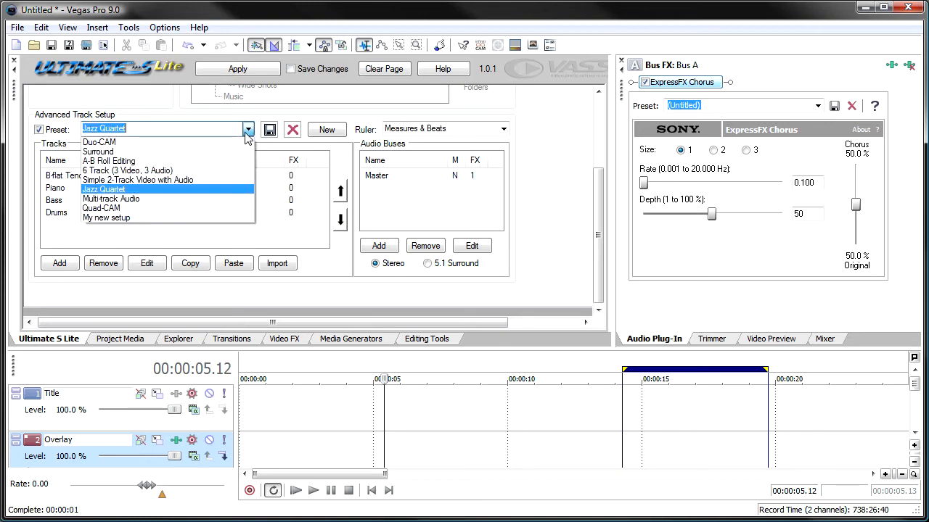
click(221, 222)
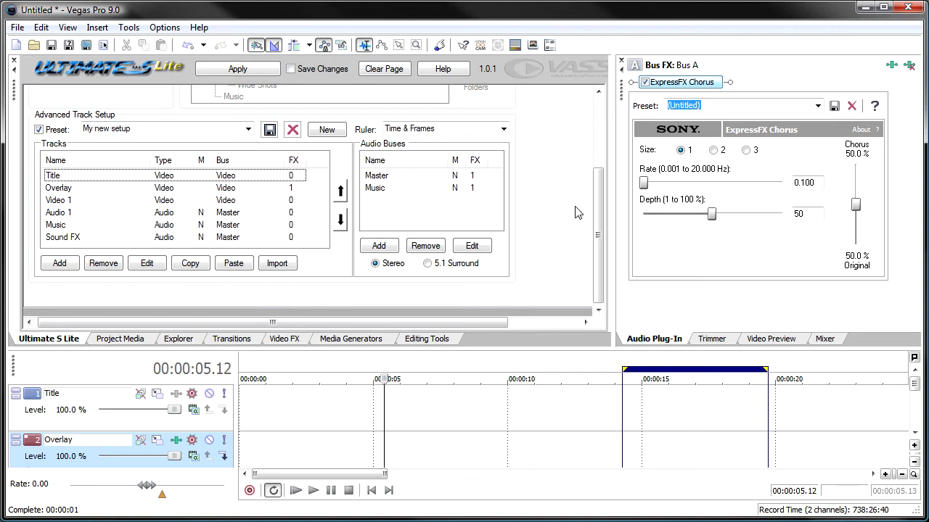
Disable the advanced track setup preset and check the project's existing media bins
drag(595, 212, 599, 135)
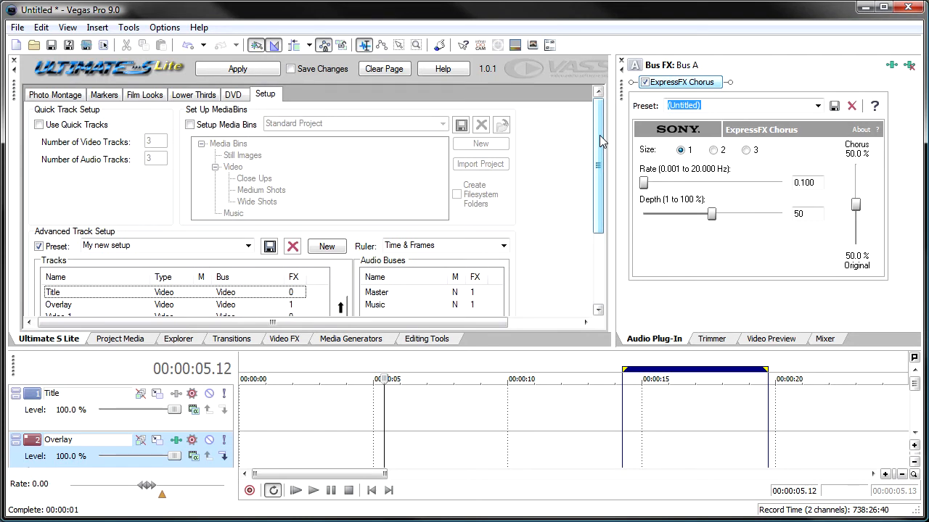
click(39, 246)
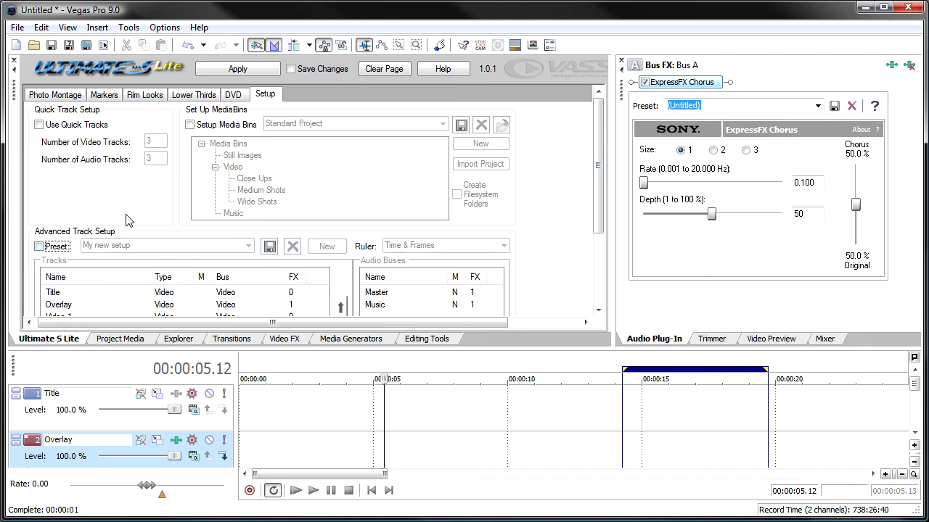
click(143, 341)
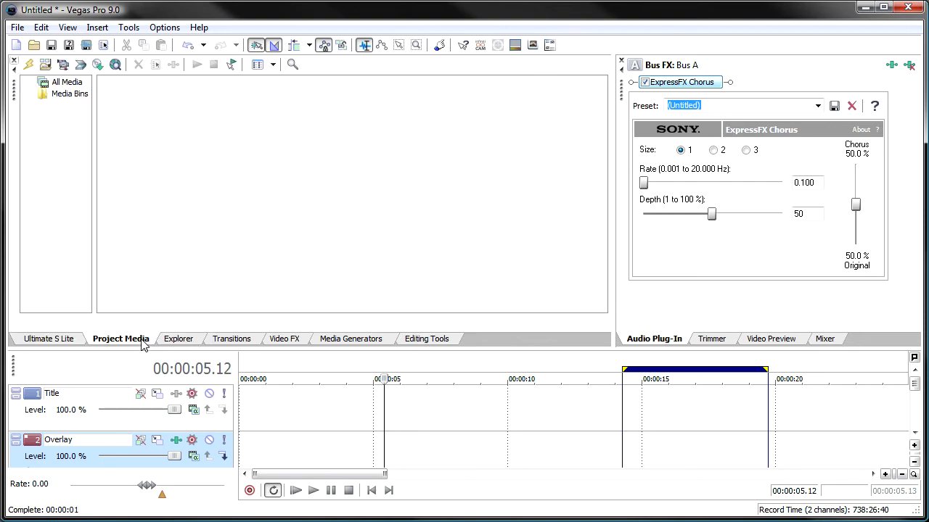
click(48, 341)
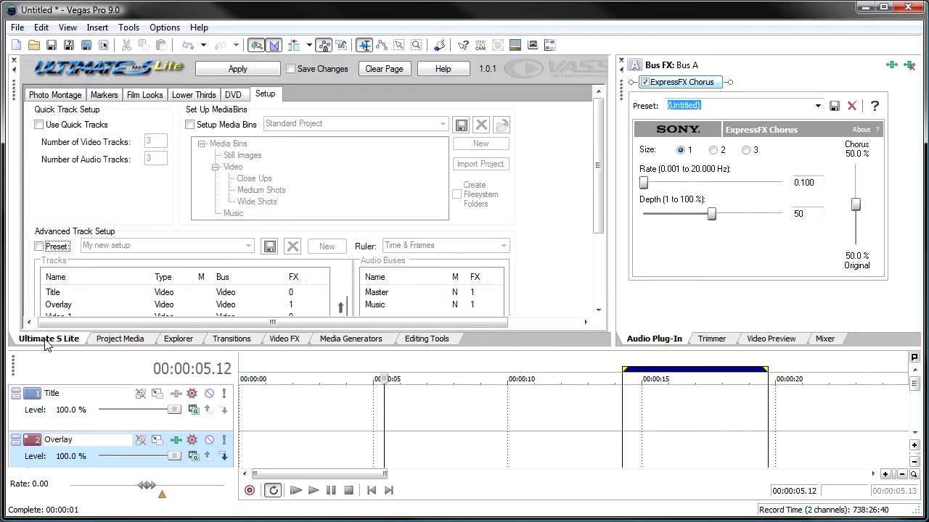
Enable media bin setup, keeping the Standard Project preset
click(205, 125)
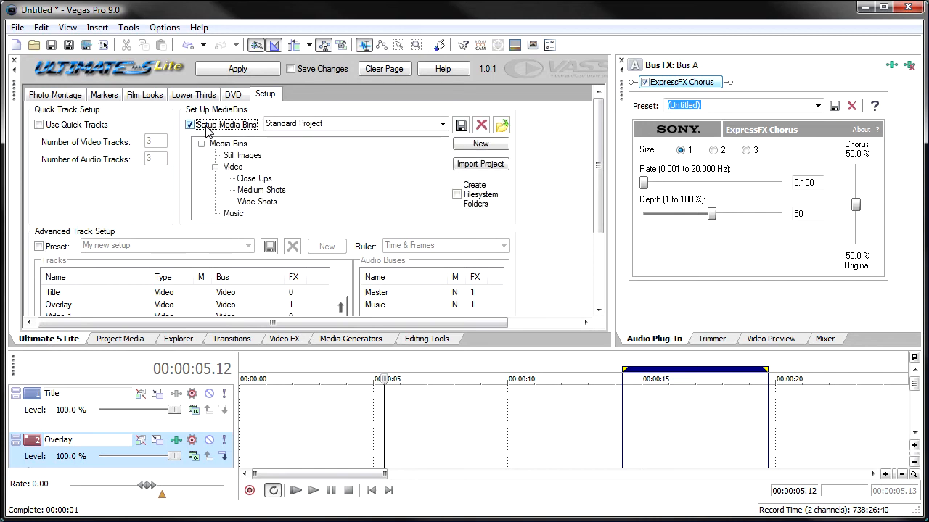
click(442, 126)
click(443, 127)
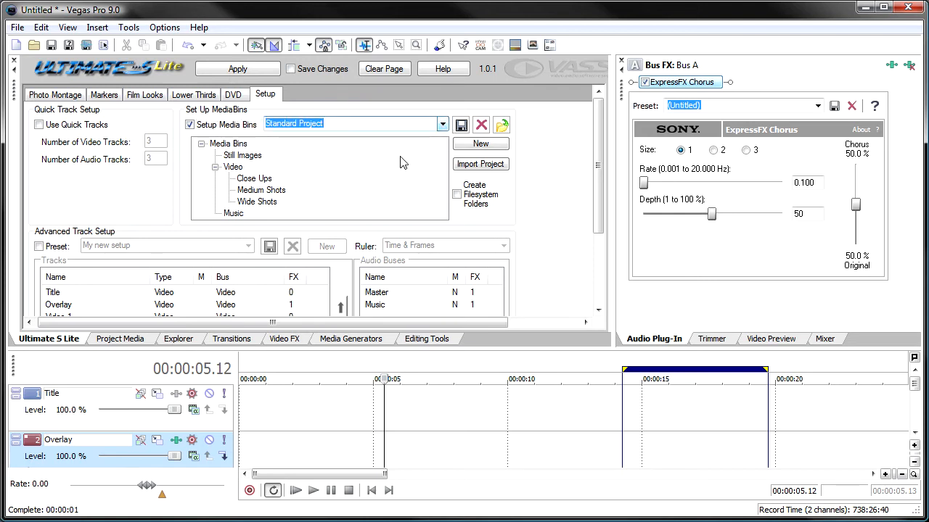
Apply the Standard Project media bin setup and check the generated bins in the project media, widening the tree to read their names
click(240, 69)
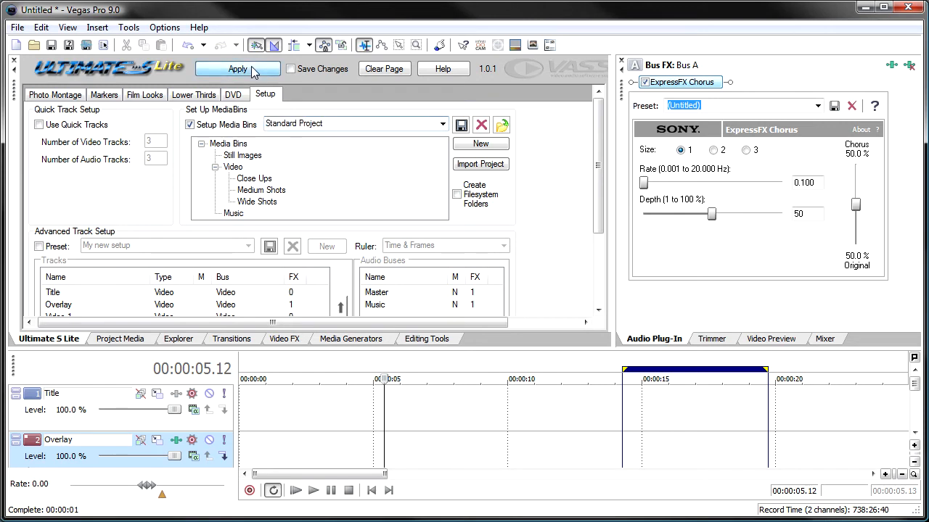
click(129, 339)
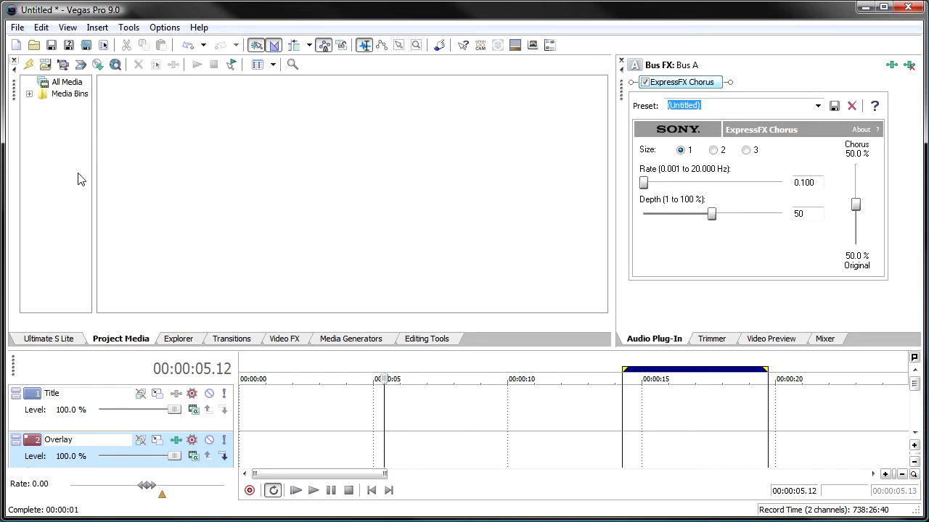
click(43, 117)
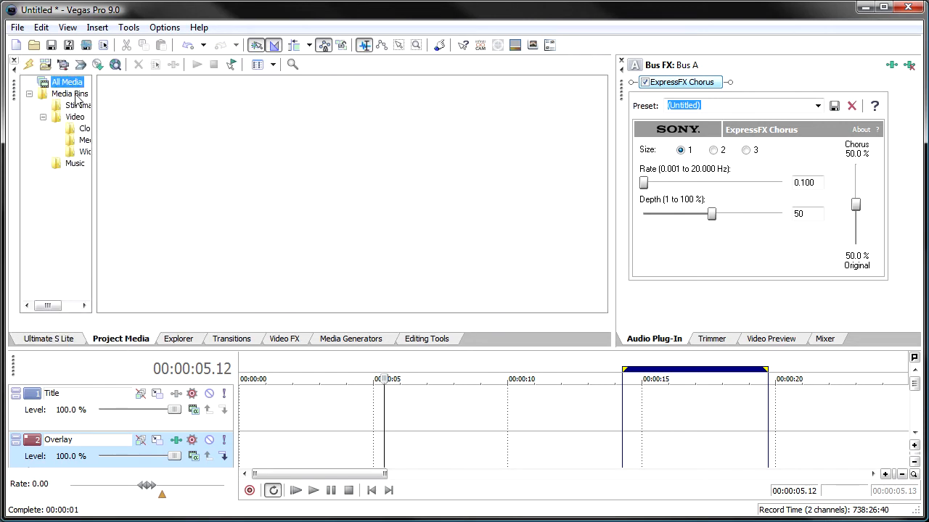
click(77, 106)
click(71, 119)
click(81, 129)
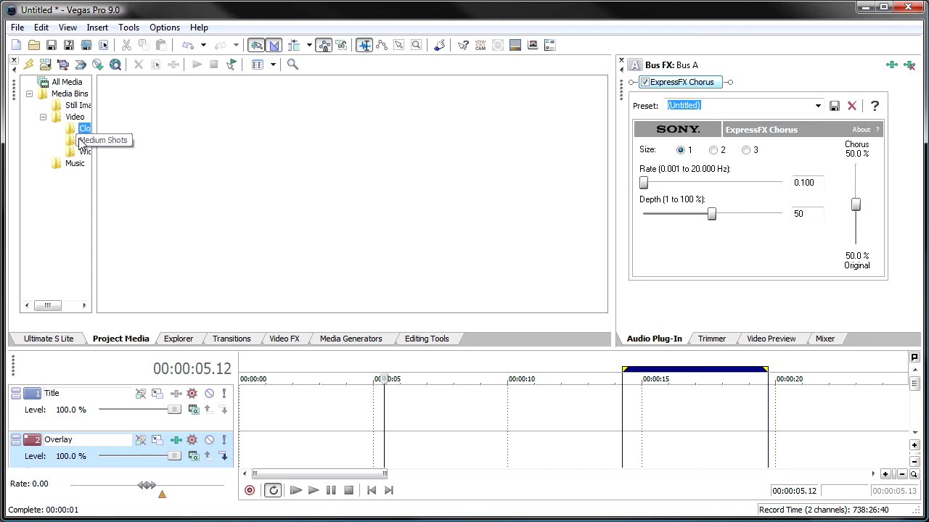
click(81, 140)
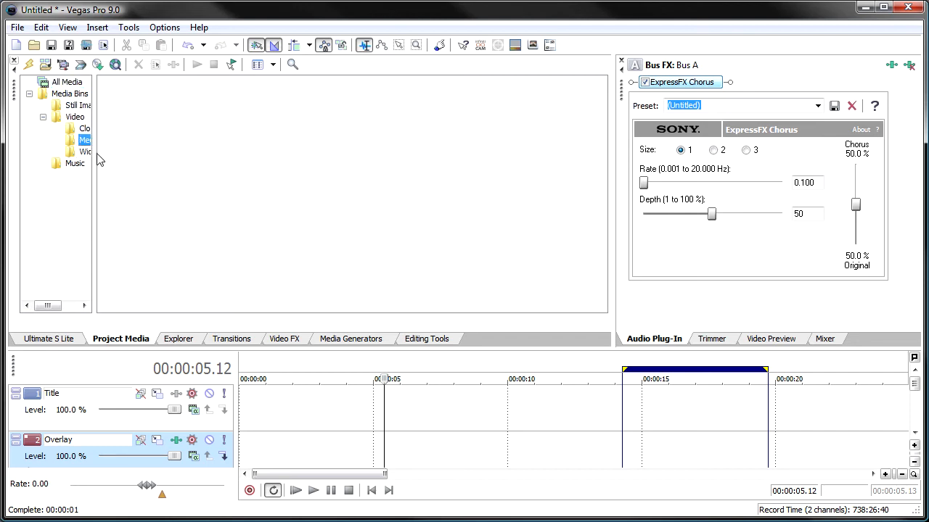
drag(95, 158, 169, 156)
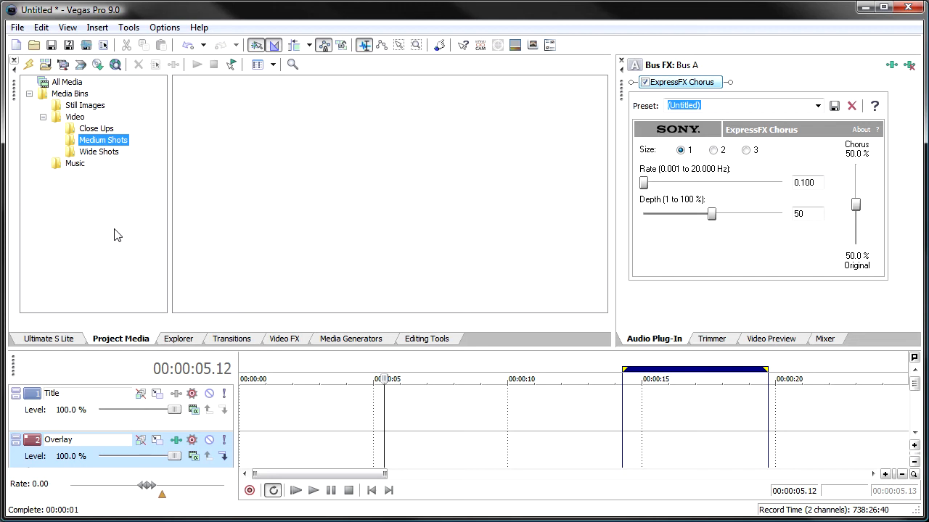
Return to the media bin setup and check which media bin presets are available
click(72, 340)
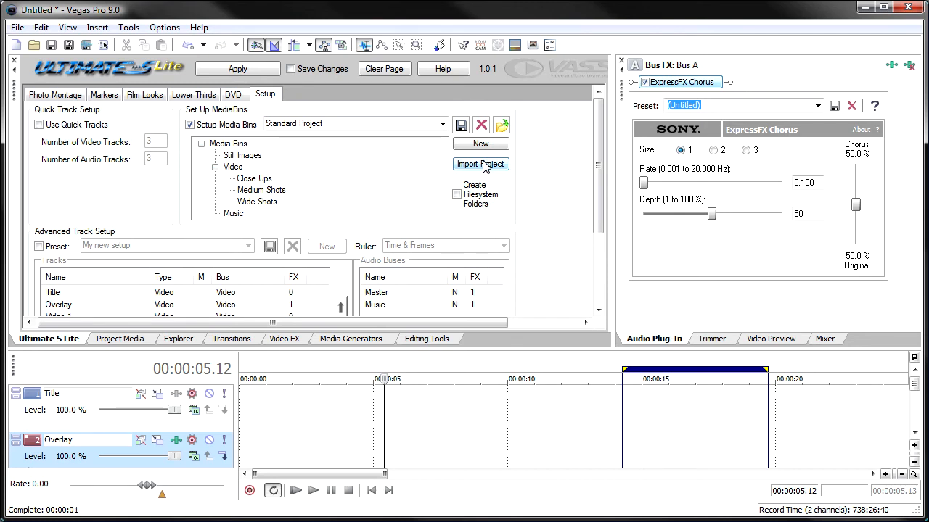
click(442, 124)
click(443, 125)
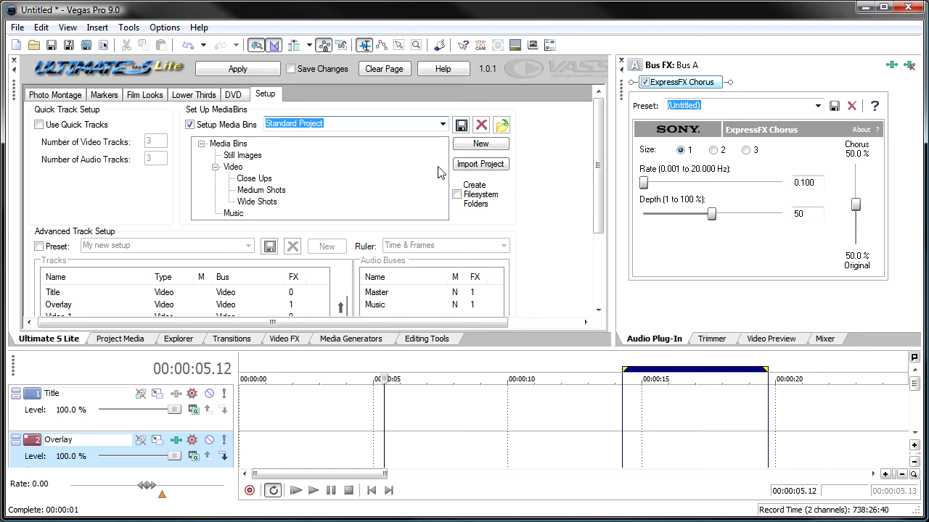
Create a media bin named Background inside the project's Music bin
click(138, 340)
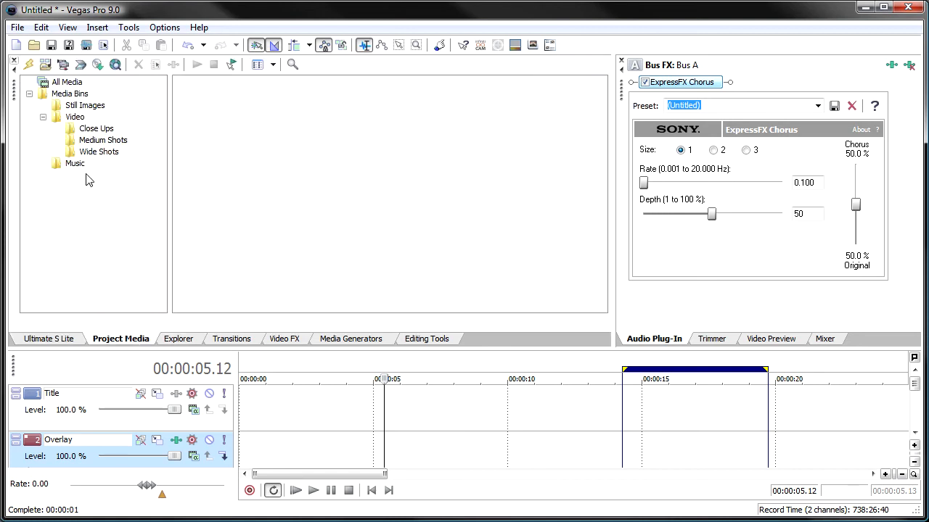
right_click(67, 165)
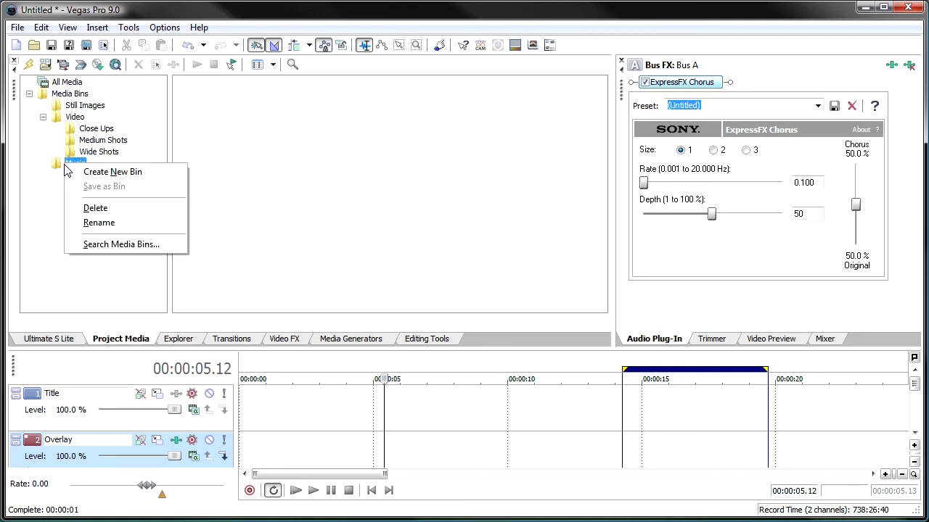
click(94, 172)
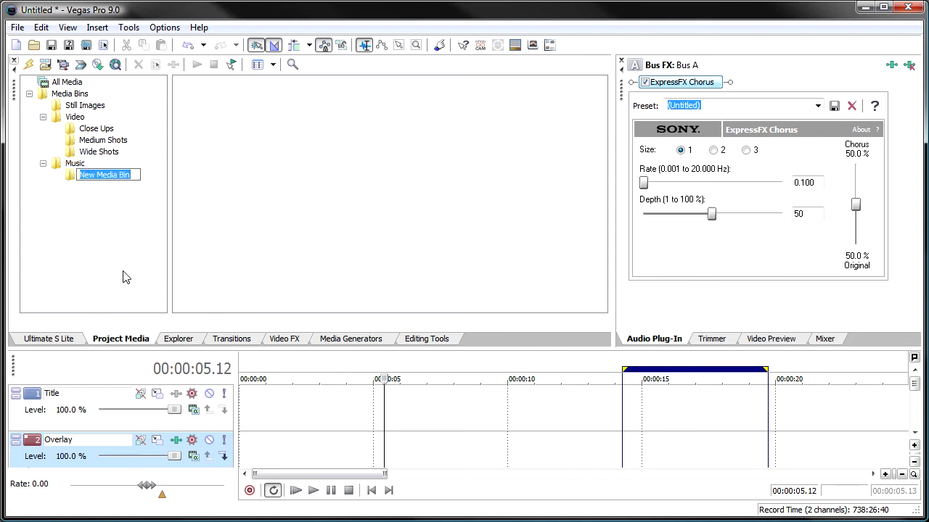
text(Background)
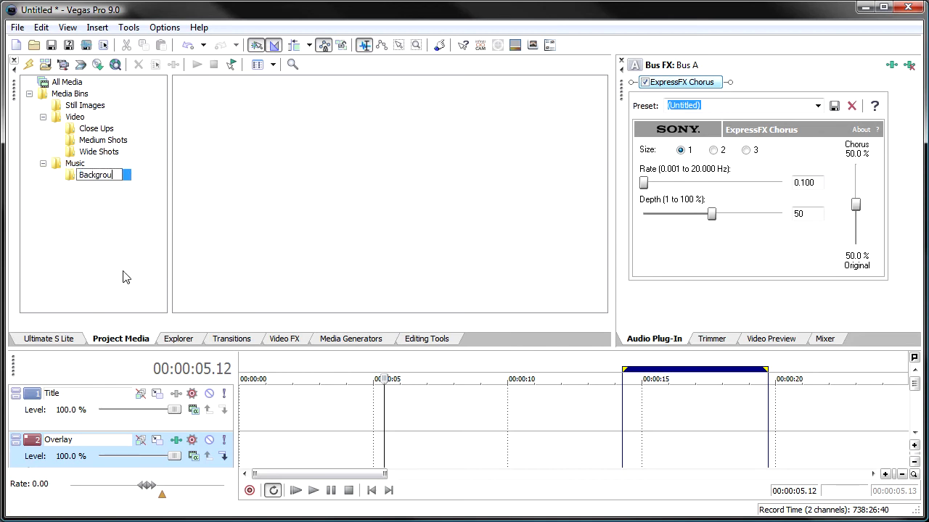
key(Return)
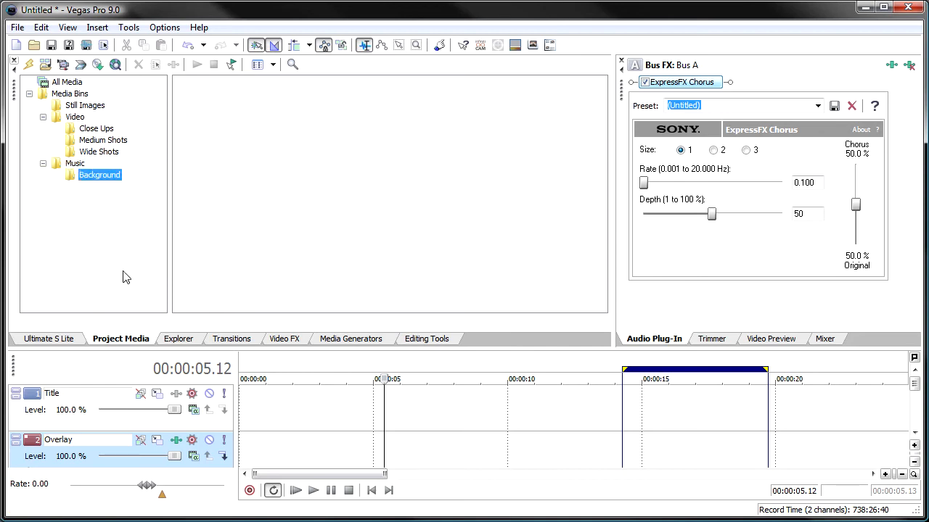
Create a second media bin named Solos inside the project's Music bin
right_click(74, 165)
click(102, 172)
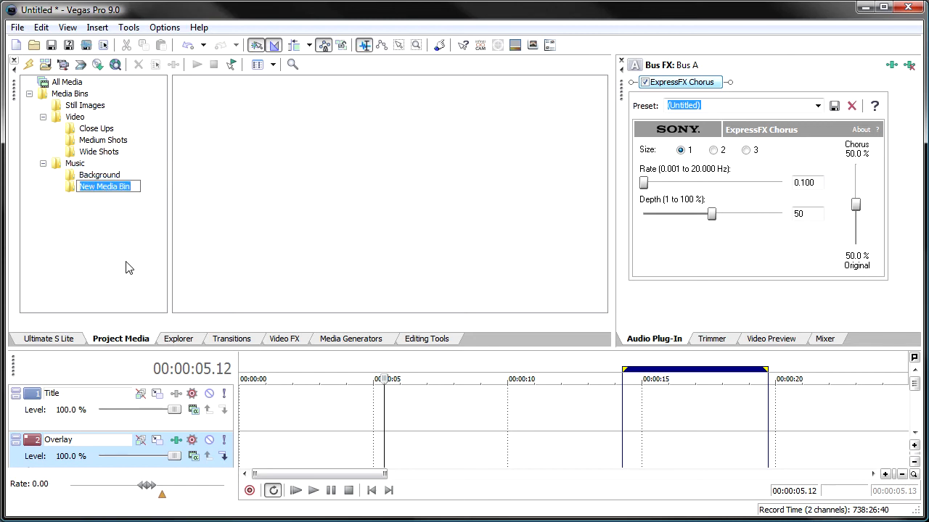
text(Solos)
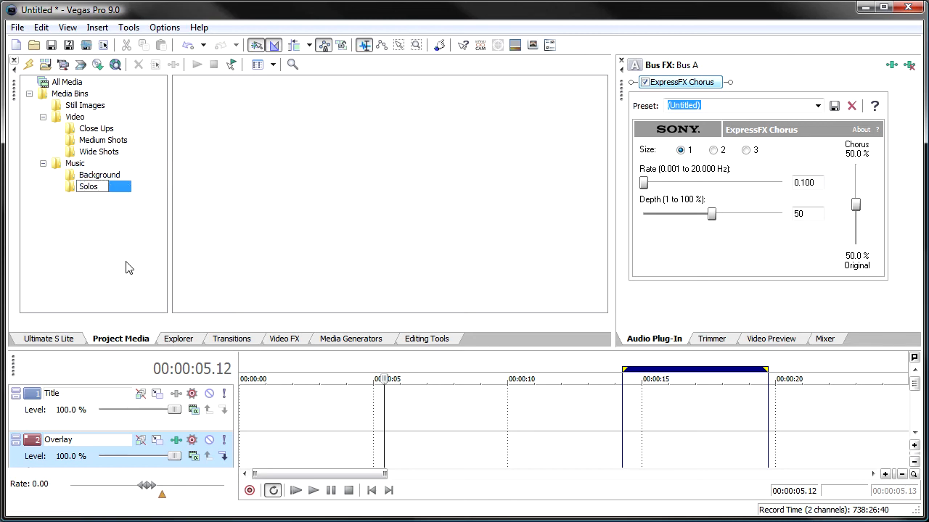
key(Return)
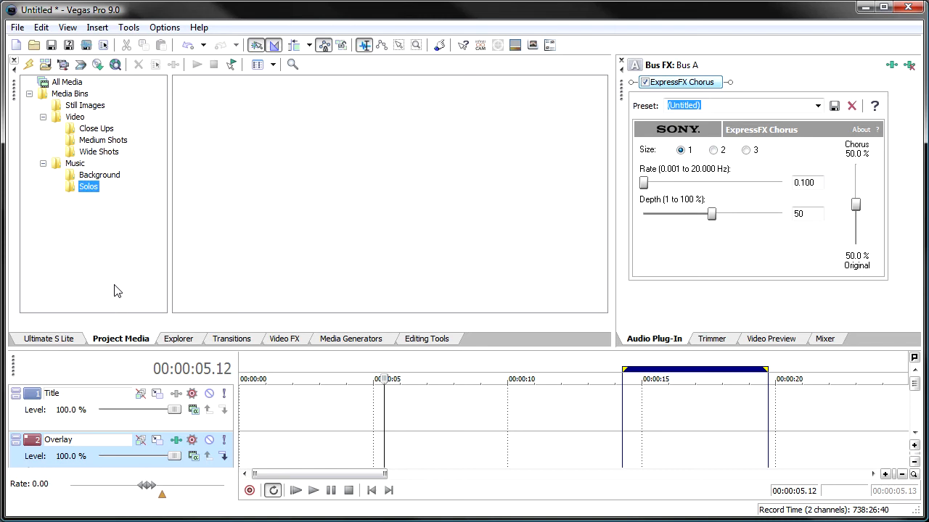
Import the project's bin structure into the media bin setup and save it as a preset named "New Project Setup"
click(62, 341)
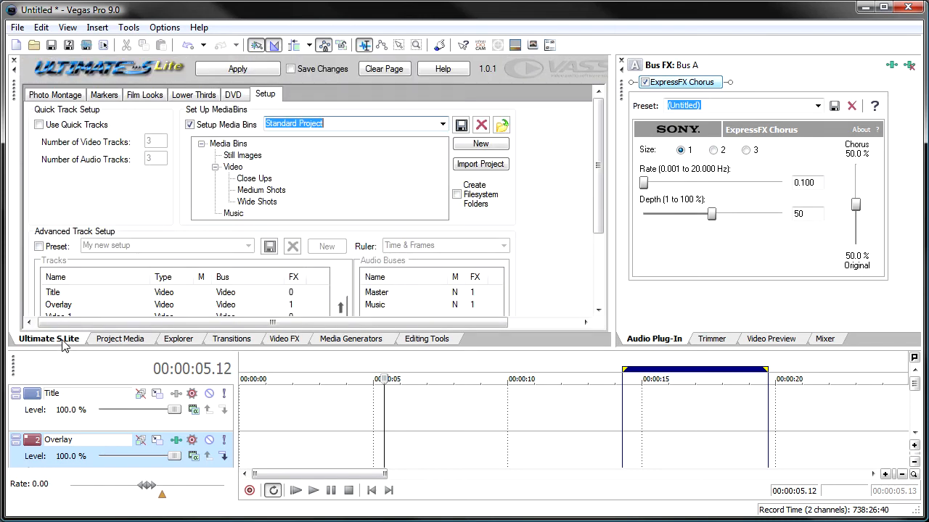
click(481, 164)
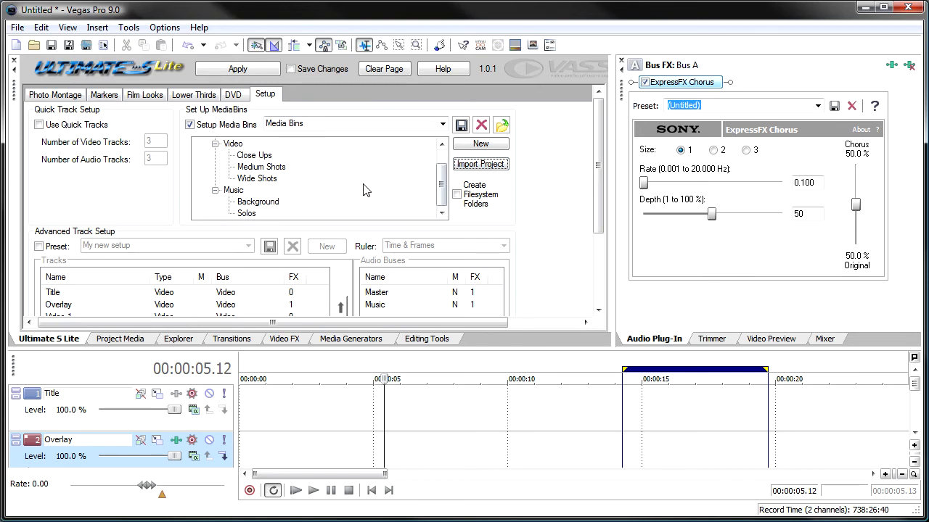
click(370, 123)
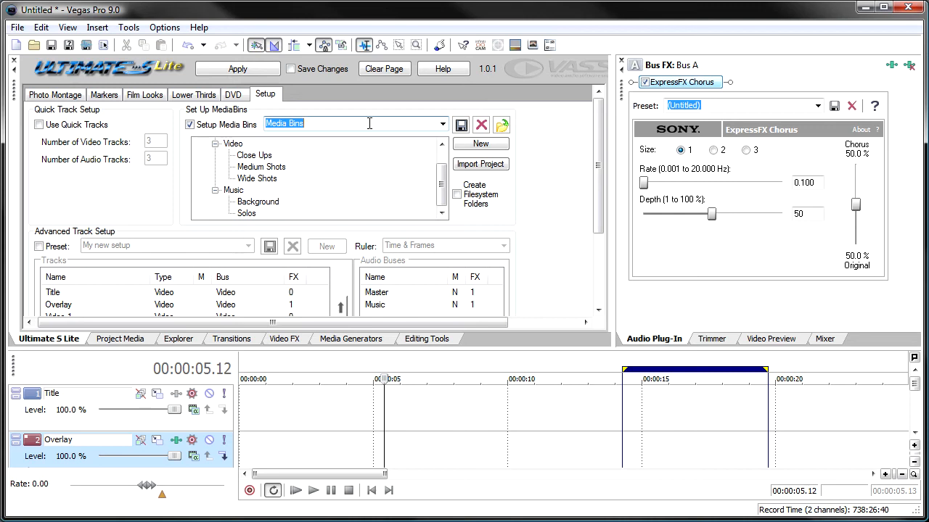
text(New Project Setup)
click(461, 125)
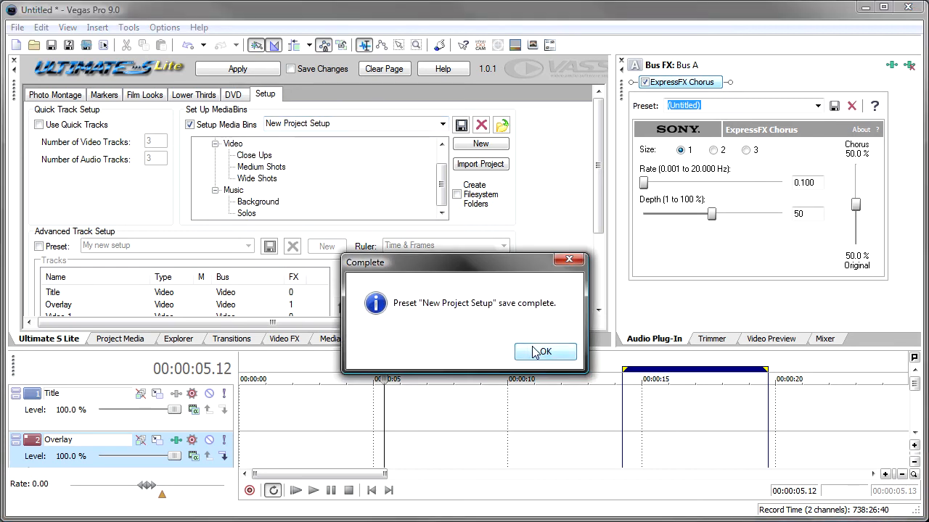
click(540, 352)
Compare the Standard Project preset with New Project Setup and enable filesystem folder creation for the latter
click(443, 124)
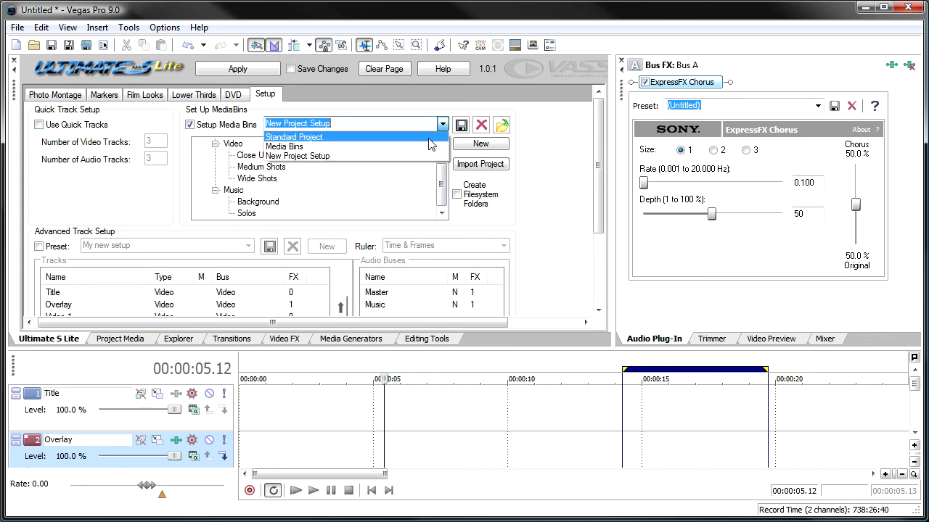
click(341, 137)
click(443, 124)
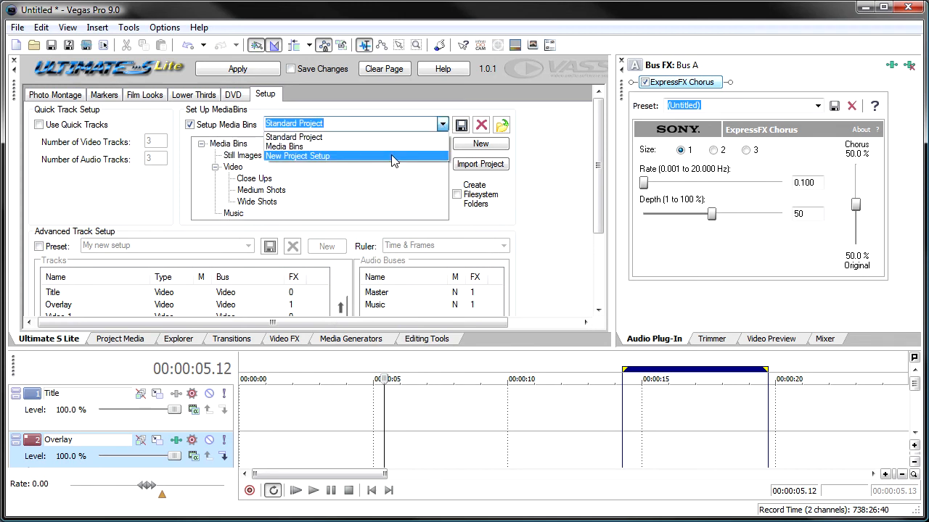
click(392, 156)
drag(441, 196, 441, 159)
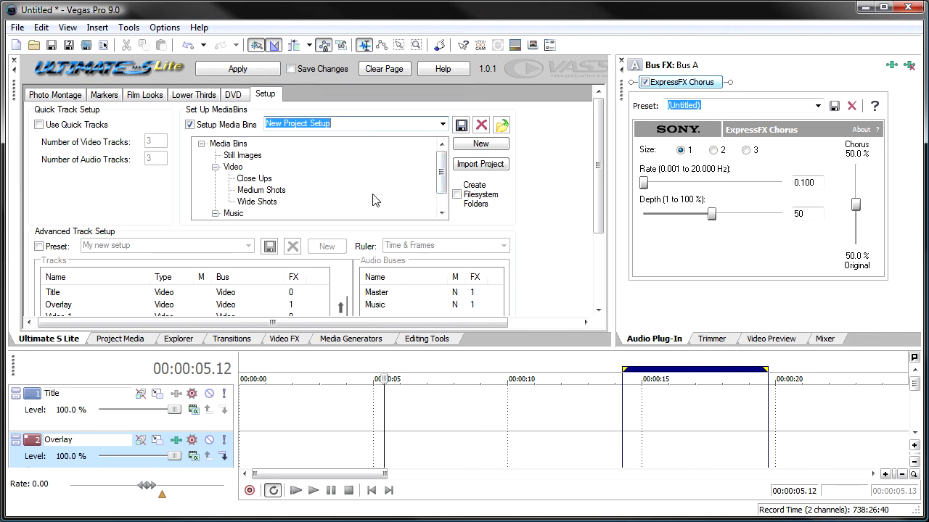
click(456, 194)
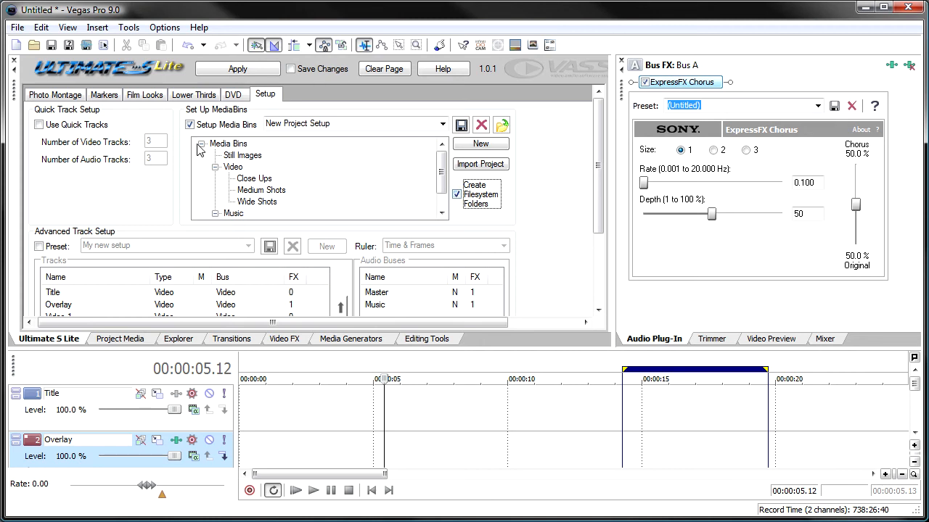
Start saving the project and create and open a folder named "Media Bin Demo" inside temp
click(50, 46)
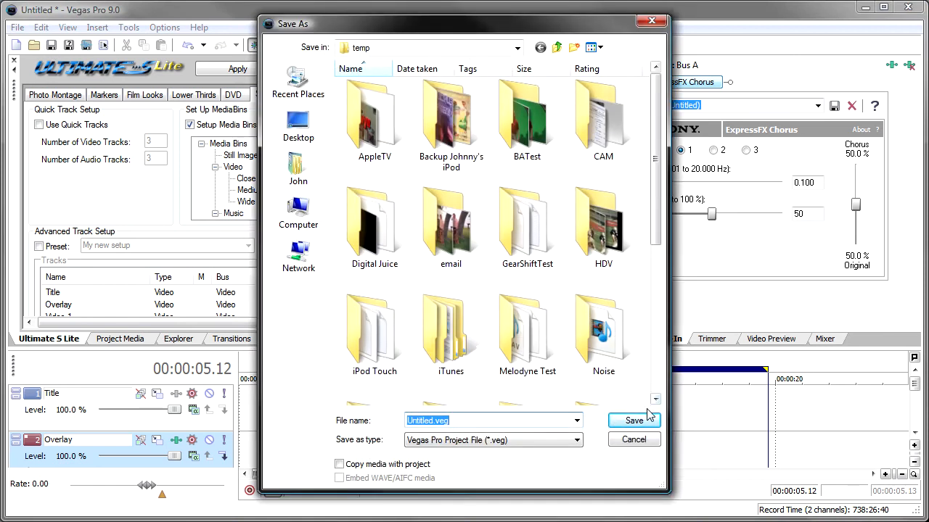
right_click(632, 385)
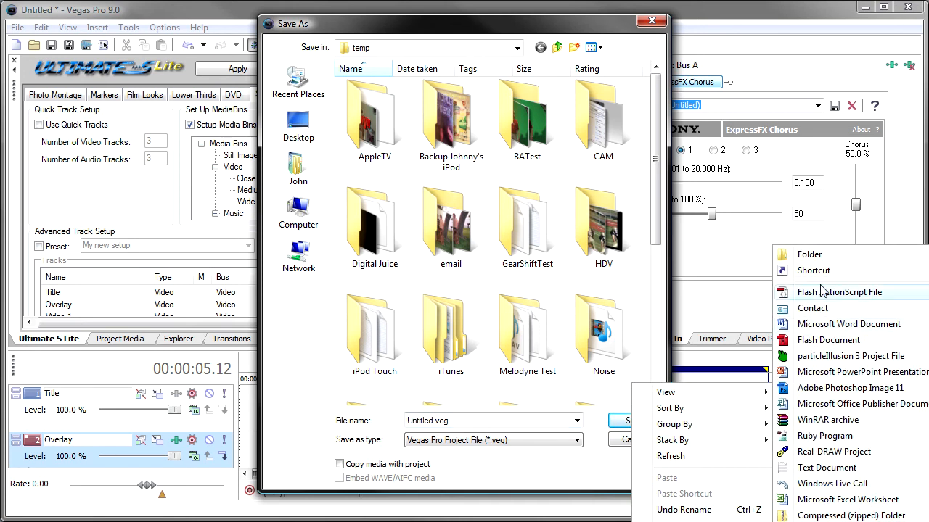
click(812, 257)
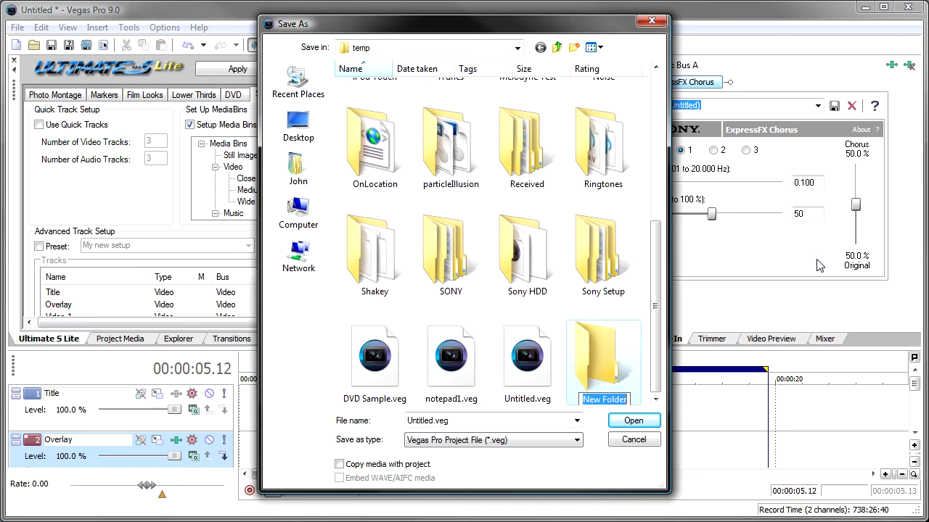
text(Media B)
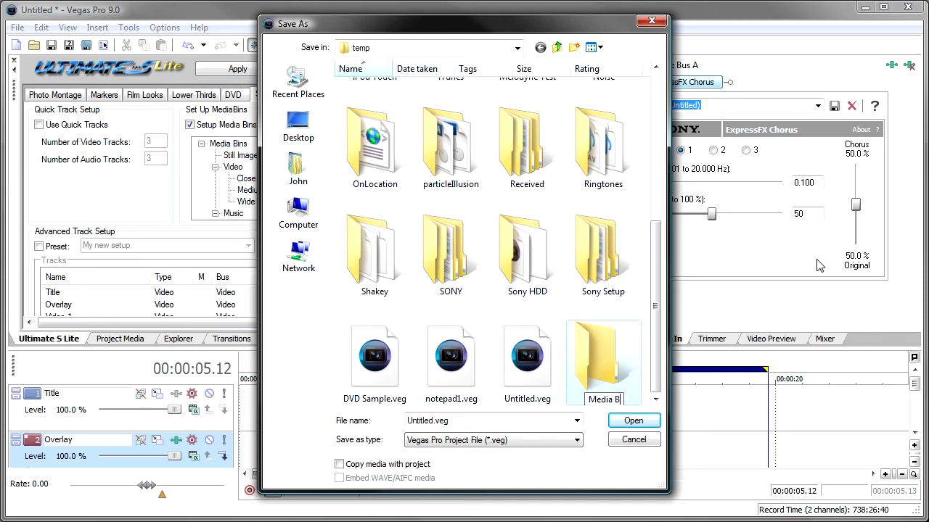
text(in Demo)
key(Return)
key(Return)
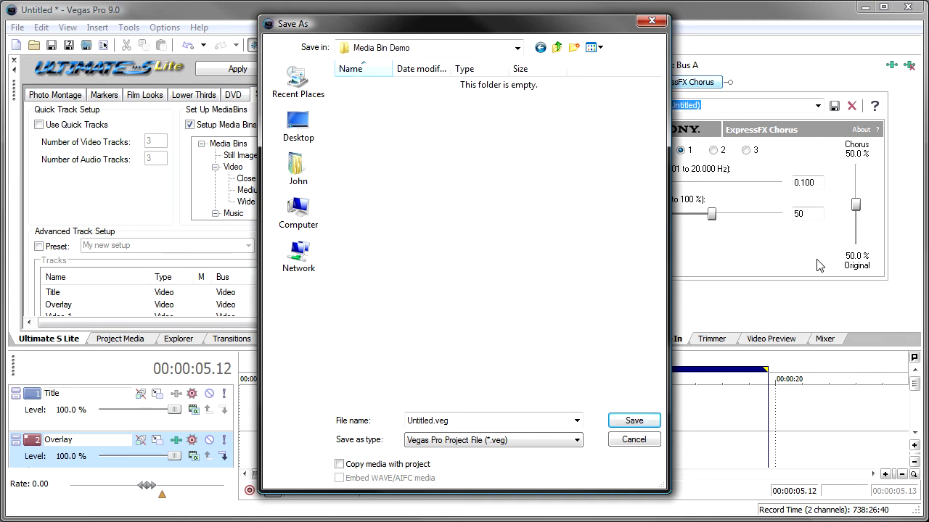
Save the project as demo.veg in the Media Bin Demo folder
click(464, 420)
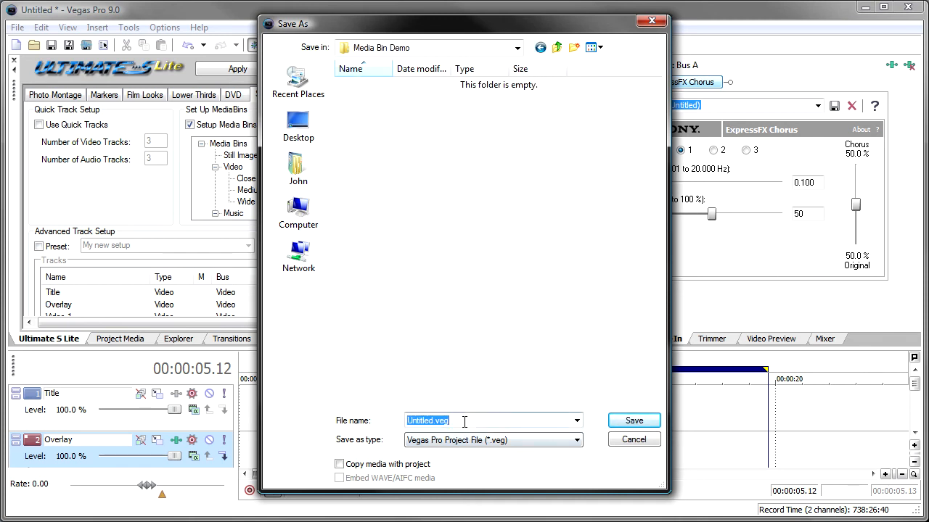
key(Home)
text(DFemo)
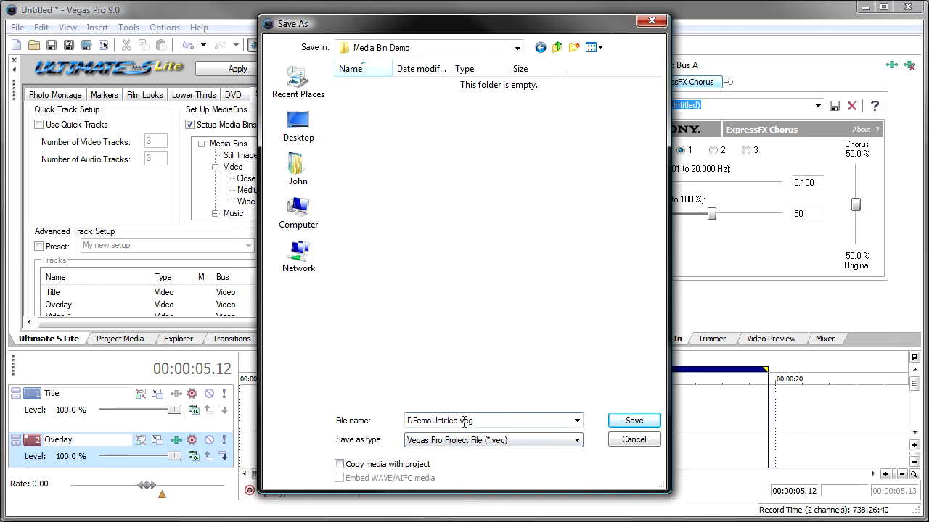
key(BackSpace)
key(BackSpace)
key(BackSpace)
key(BackSpace)
key(BackSpace)
text(demo)
key(Delete)
key(Delete)
click(631, 422)
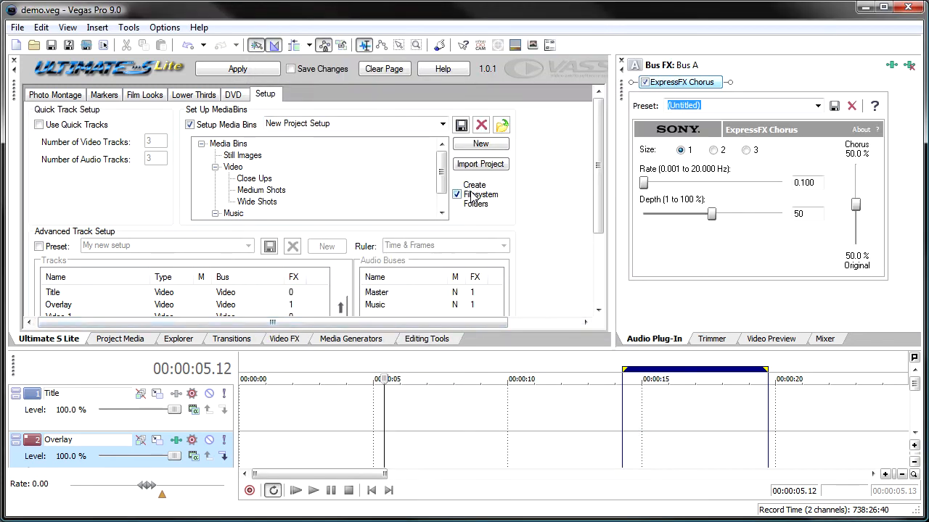
Apply the New Project Setup media bins, choosing Media Bin Demo inside temp on the Capture (E:) drive as parent for the sub-folders
click(240, 69)
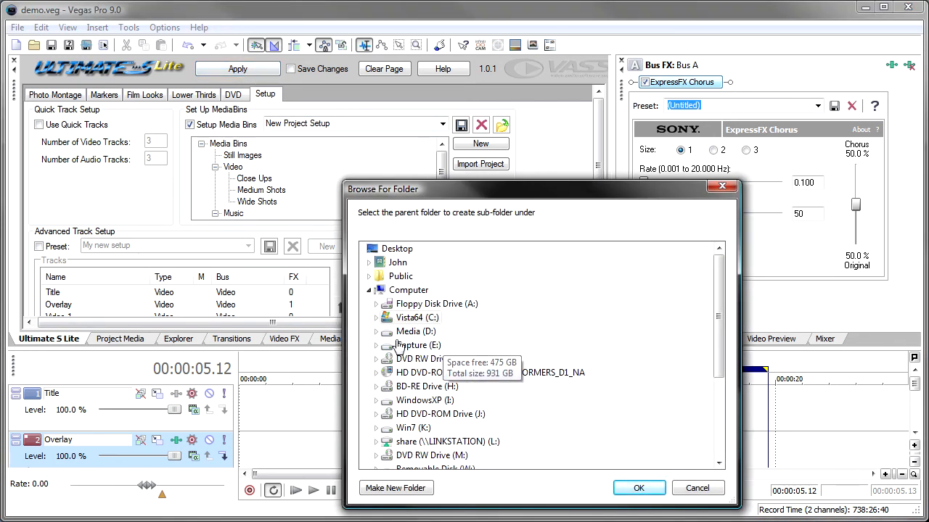
click(376, 318)
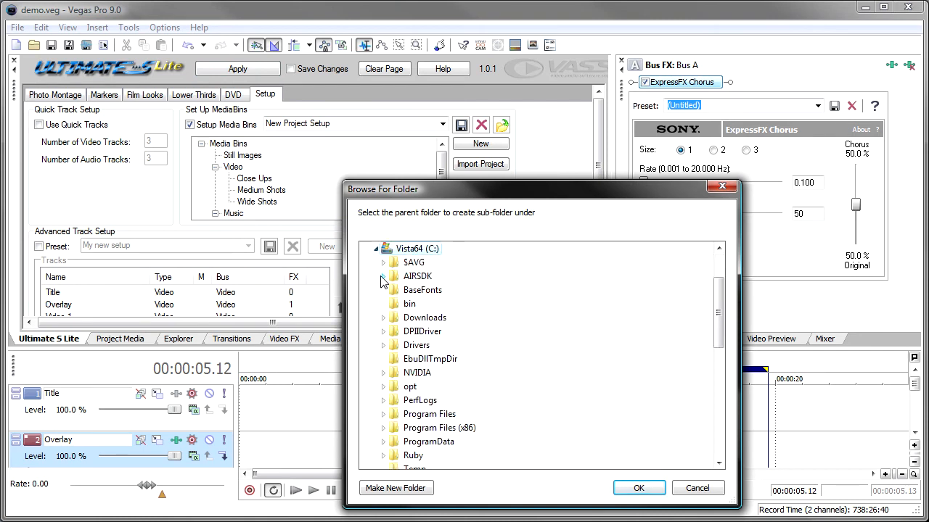
click(376, 250)
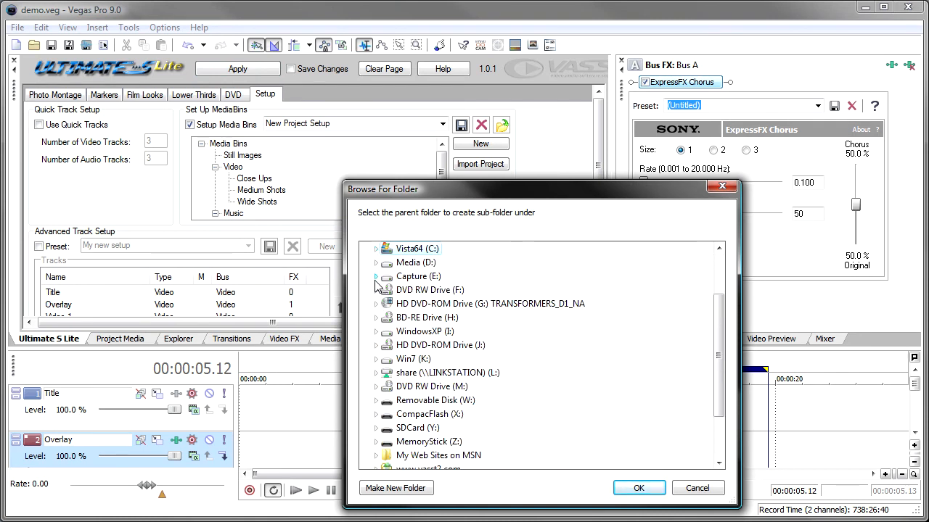
click(376, 276)
click(383, 415)
scroll(383, 426, down, 2)
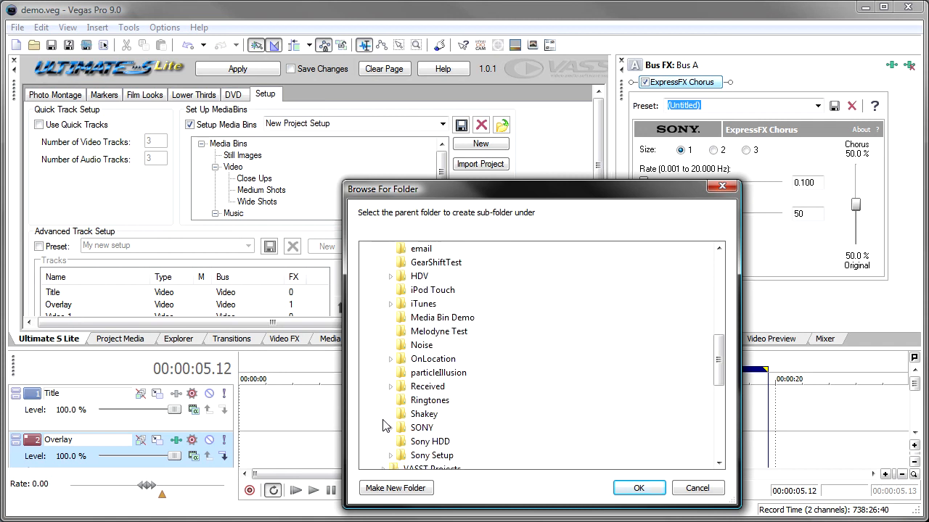
scroll(415, 400, down, 1)
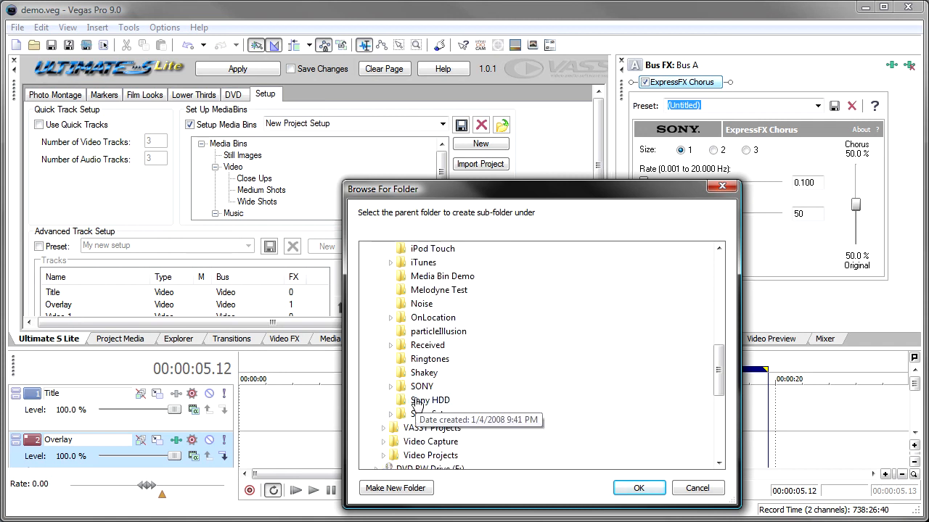
scroll(417, 396, up, 2)
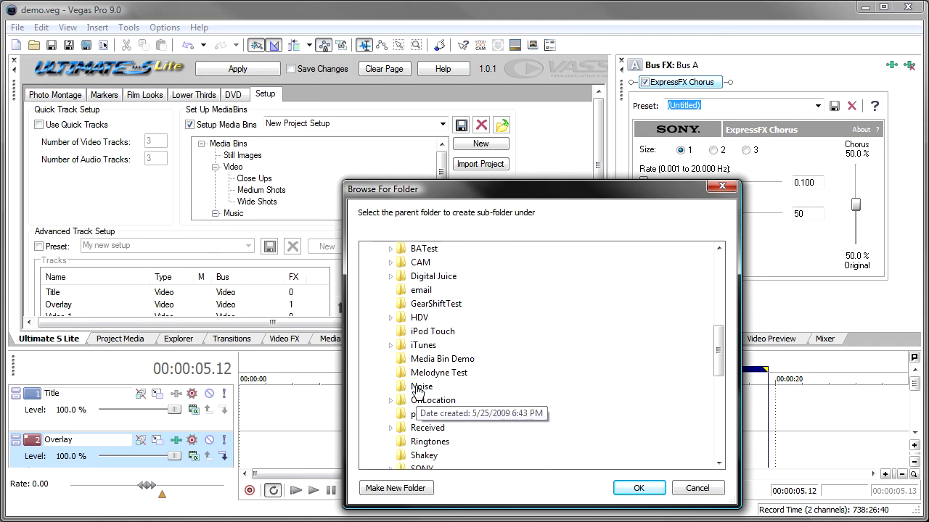
click(441, 358)
click(633, 488)
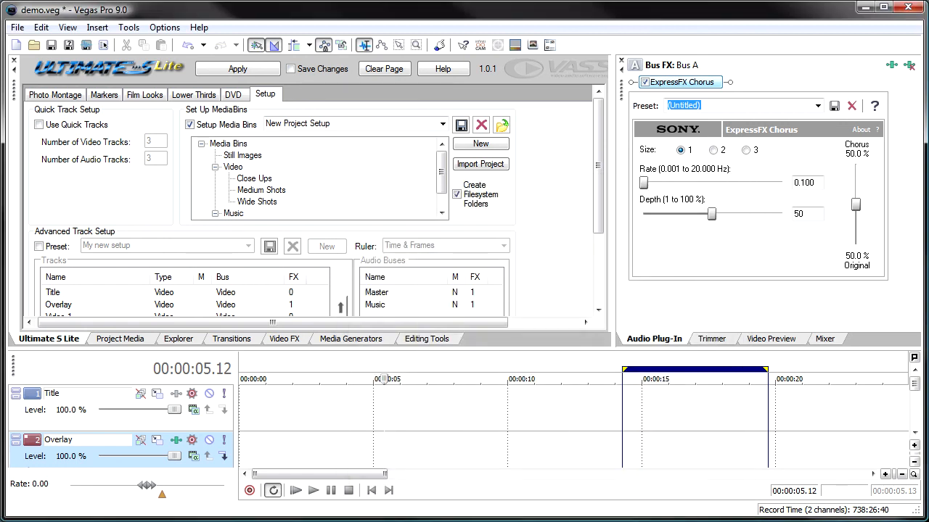
Switch to Windows Explorer, go to e:\temp and open the Media Bin Demo folder
key(super+e)
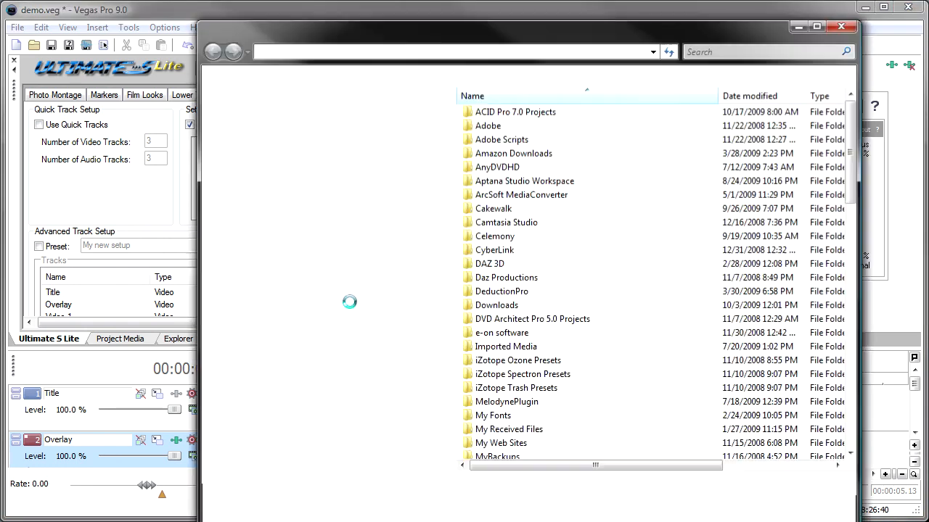
drag(268, 32, 243, 26)
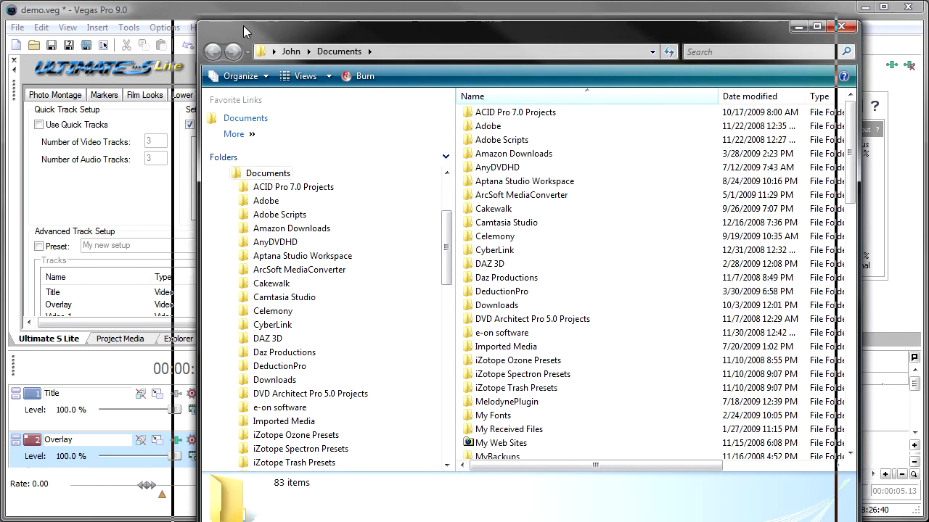
click(371, 45)
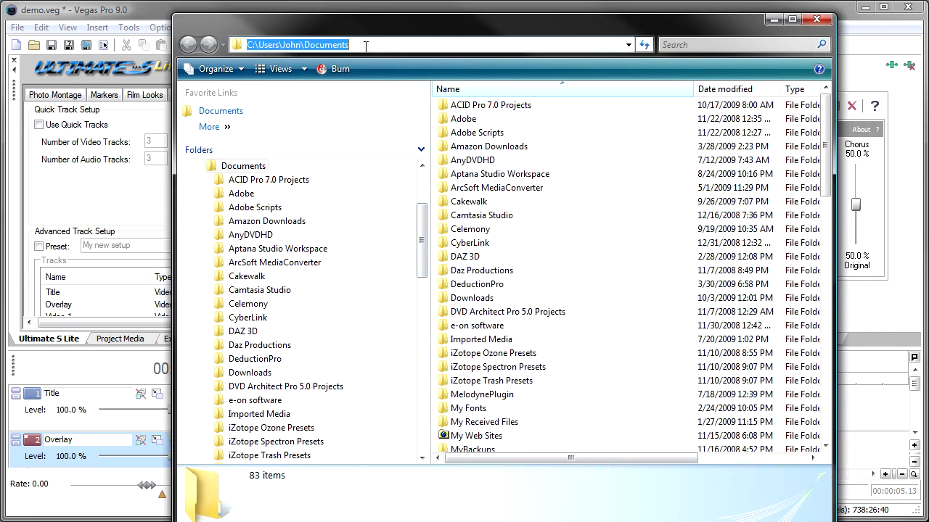
text(e:	e)
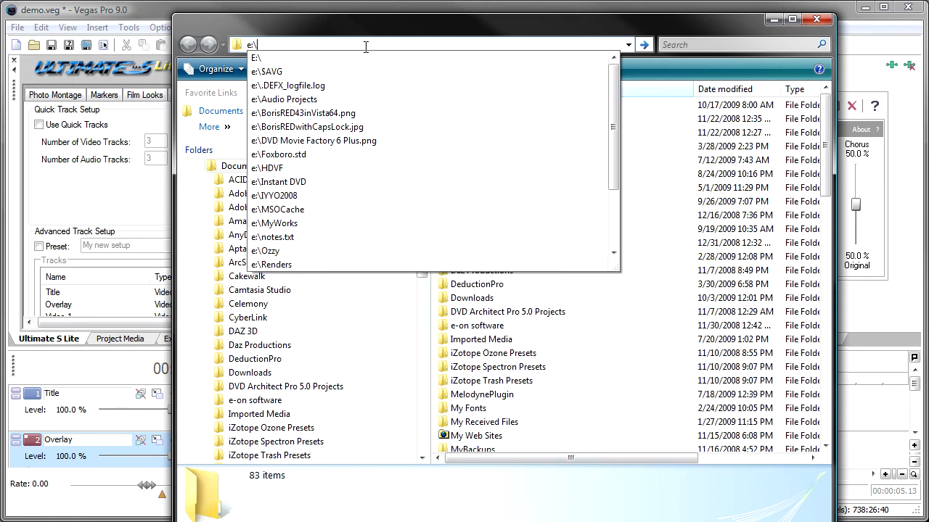
text(mp)
key(Return)
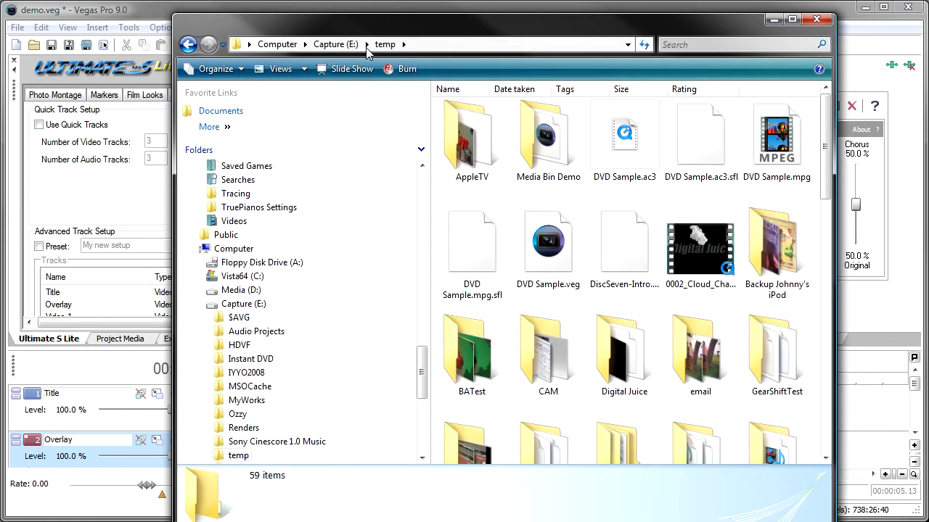
double_click(544, 135)
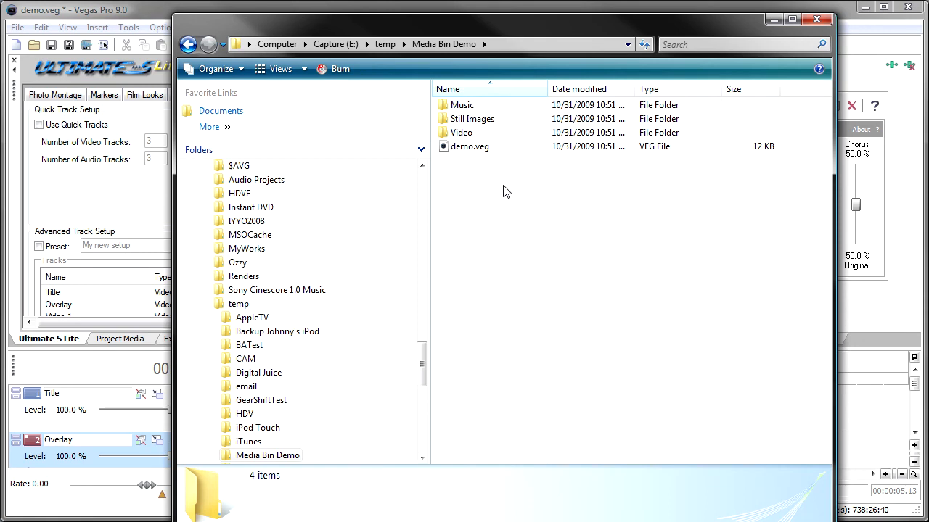
Expand Media Bin Demo and its Music and Video subfolders in the folder tree to examine the created structure
drag(426, 348, 421, 401)
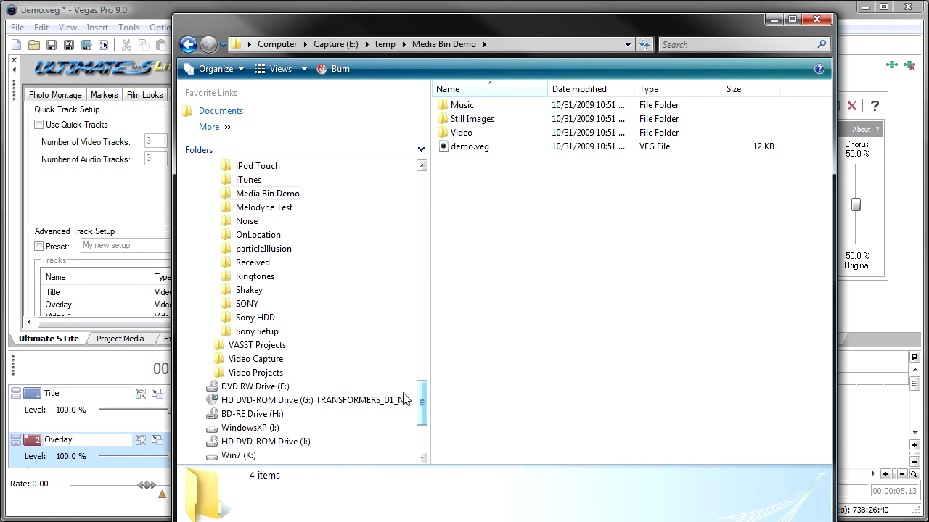
click(216, 194)
click(223, 208)
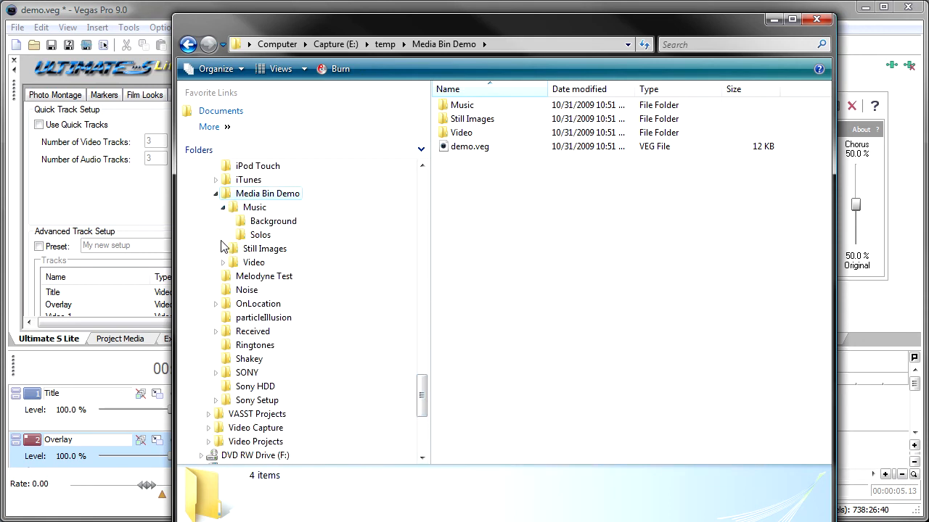
click(222, 263)
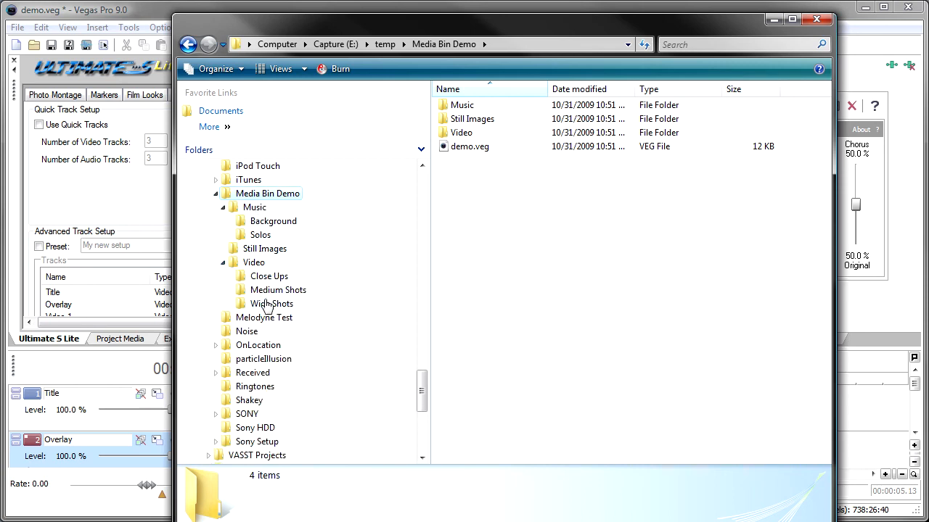
Look inside the Music folder and its Background subfolder, return to Music, and minimize Windows Explorer to get back to Vegas Pro
double_click(477, 109)
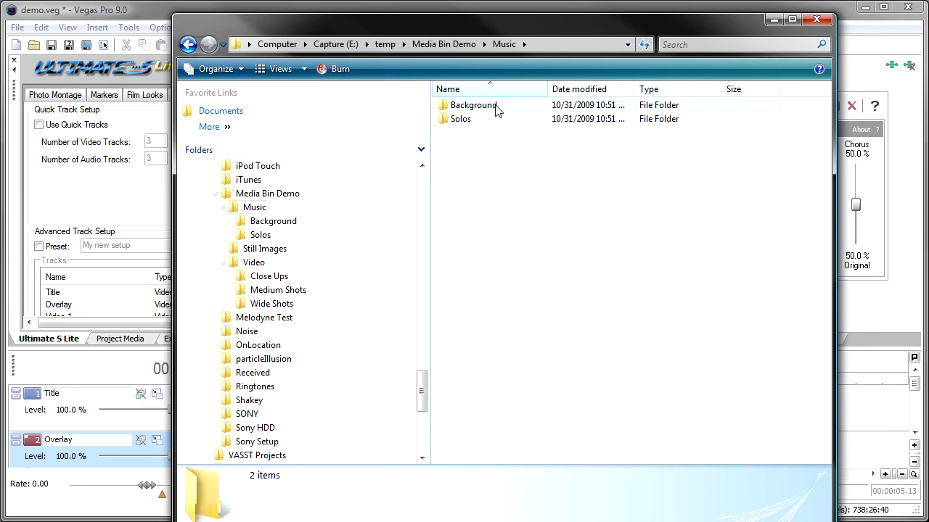
double_click(498, 109)
click(188, 45)
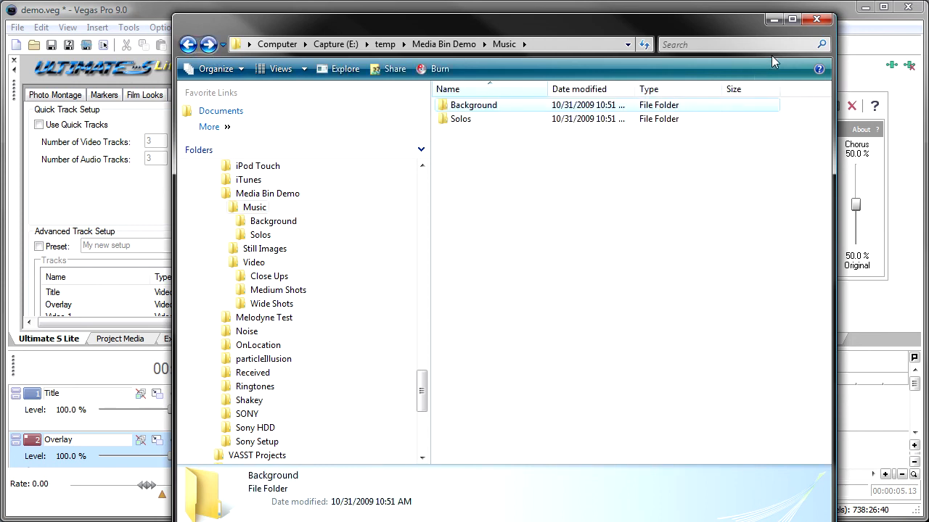
click(773, 19)
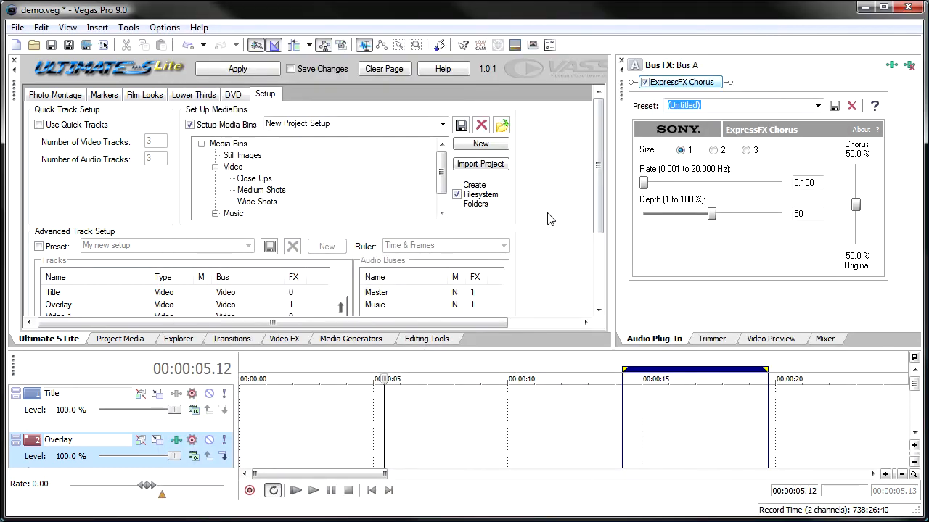